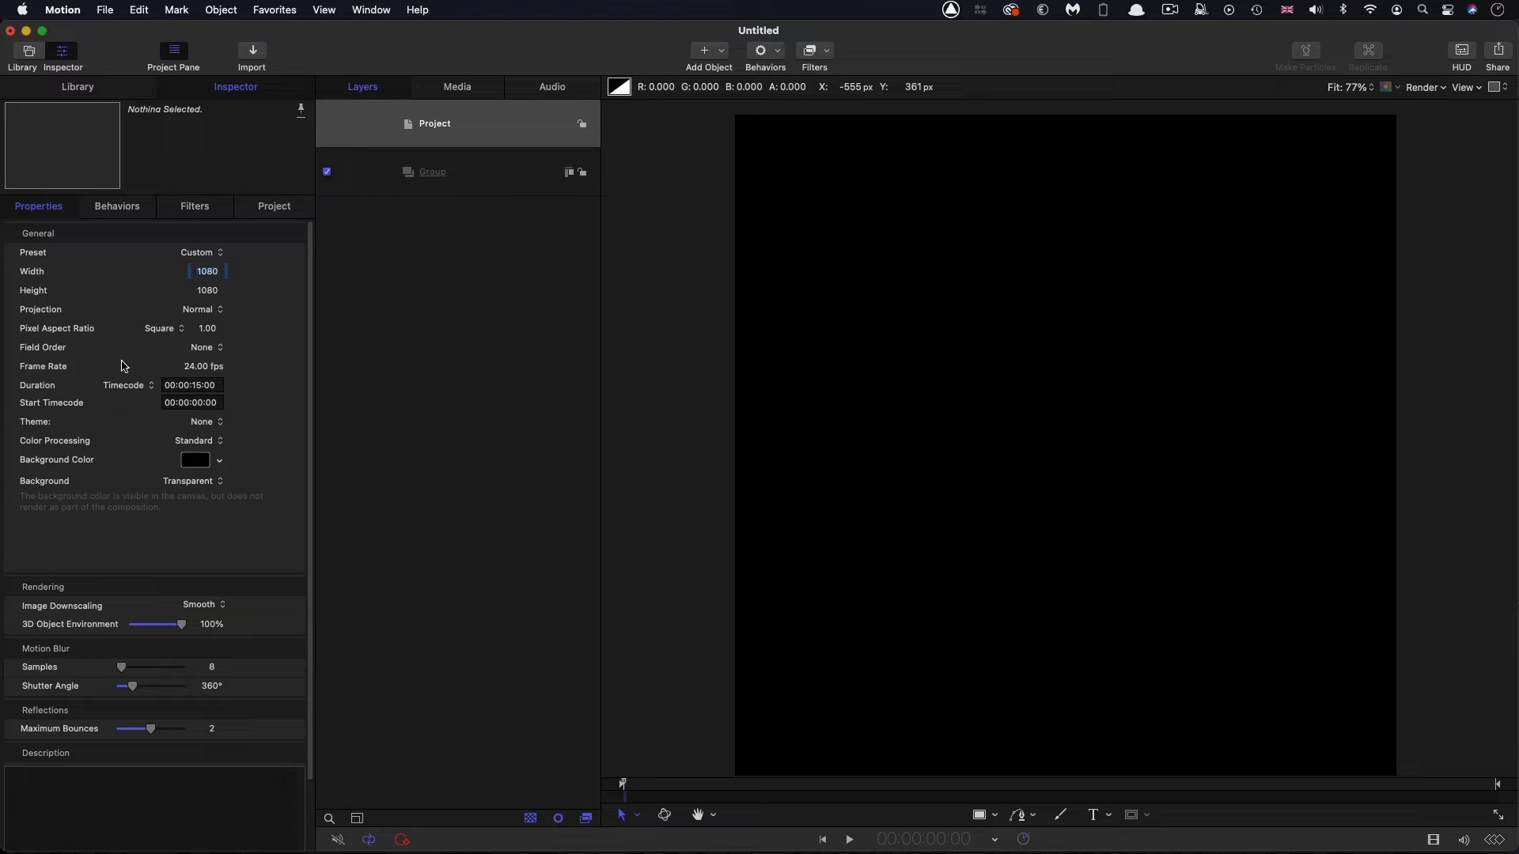
Step: Draw a circle with a radius of about 478 in the existing group and reset its transform to centre it
left_click(444, 176)
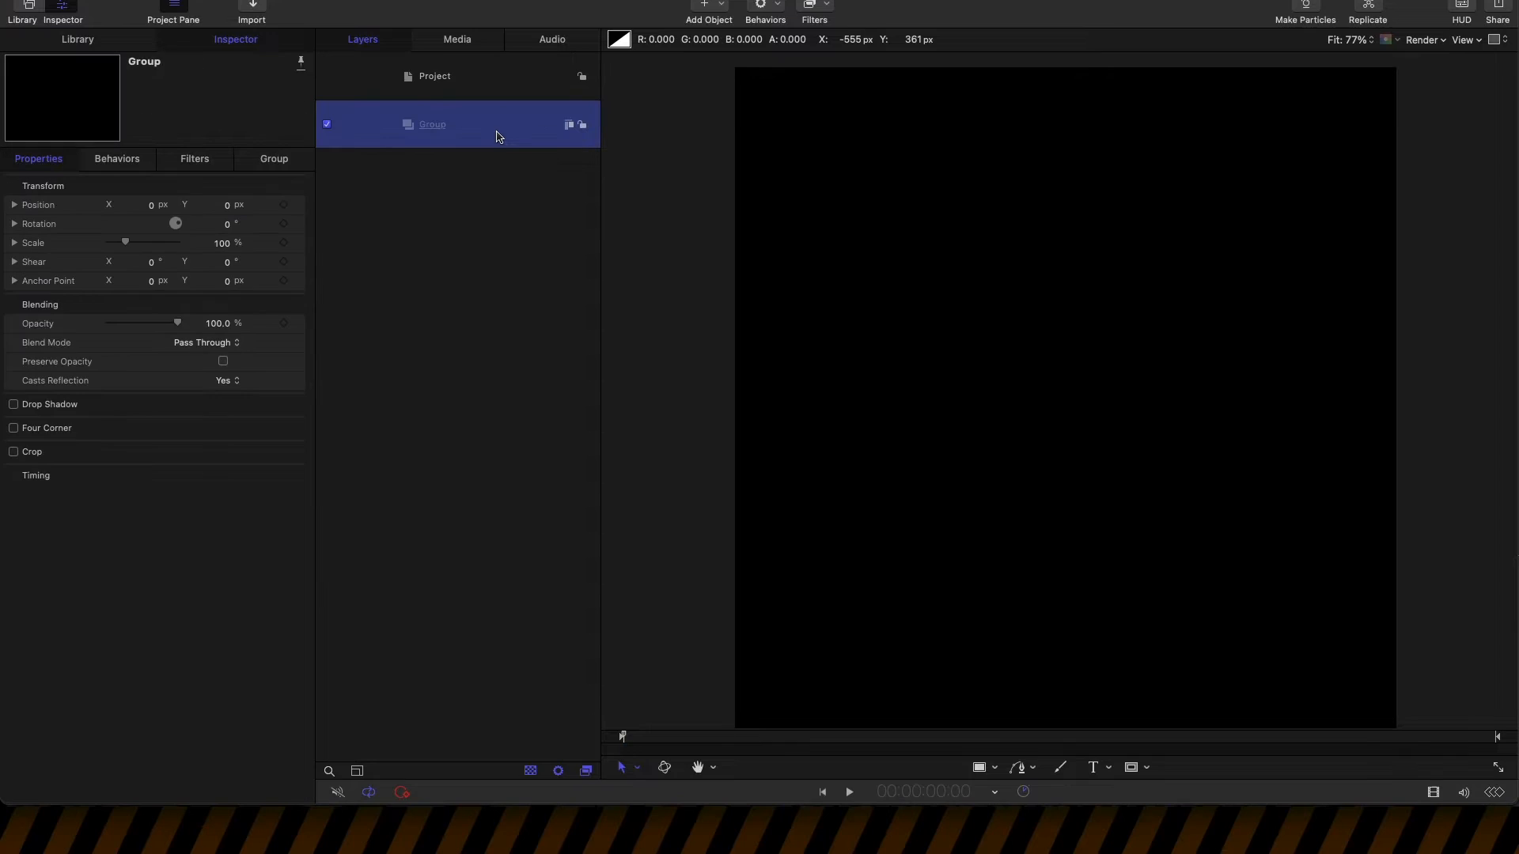
left_click(995, 768)
left_click(993, 816)
left_click_drag(1045, 361, 1339, 567)
right_click(120, 187)
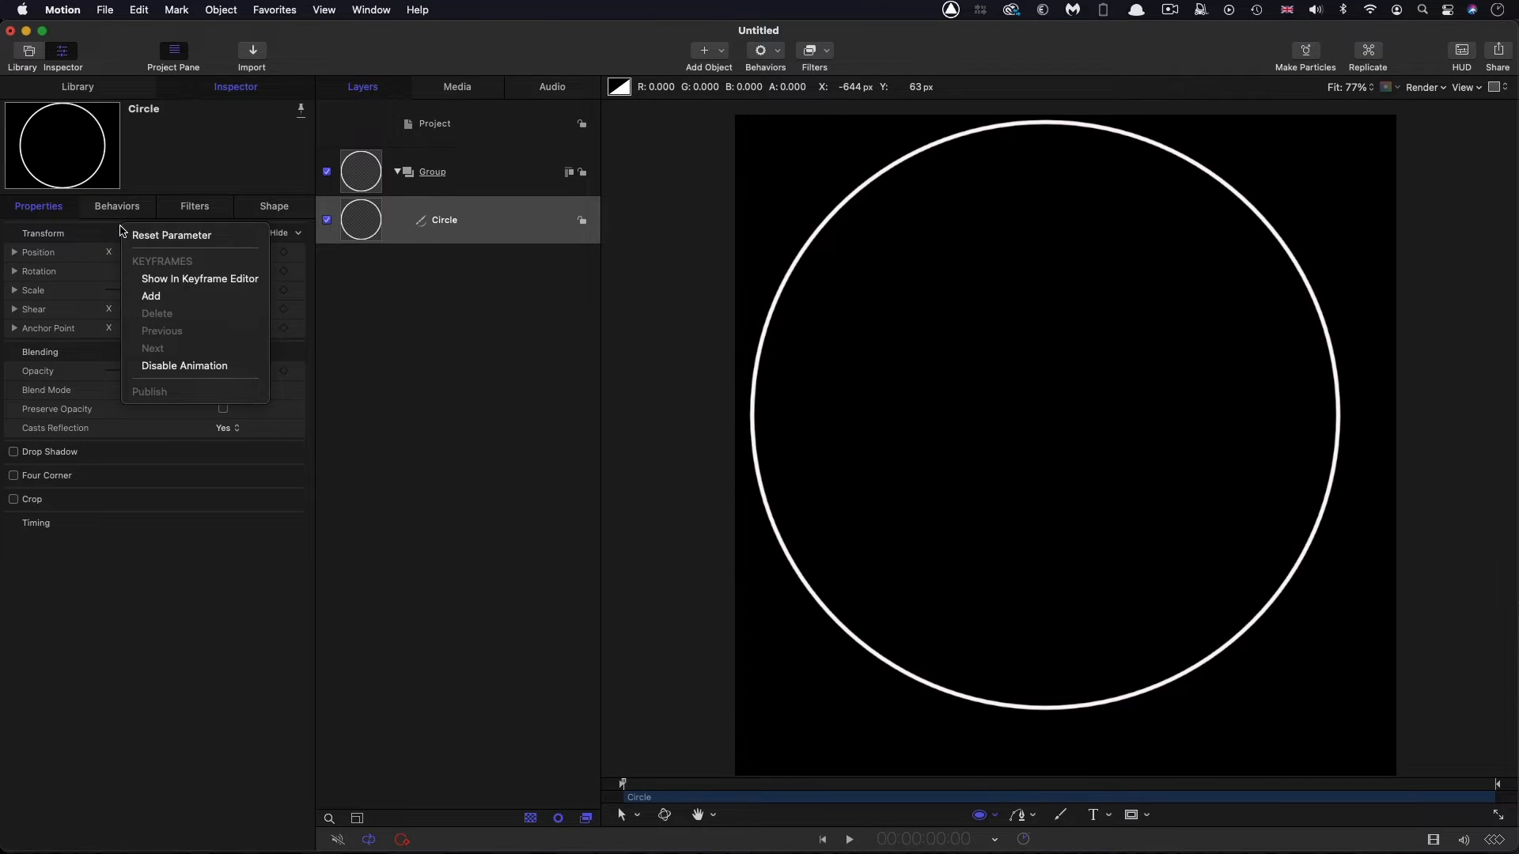
left_click(245, 216)
Step: Set the circle's geometry radius to 450
left_click(275, 207)
left_click(212, 228)
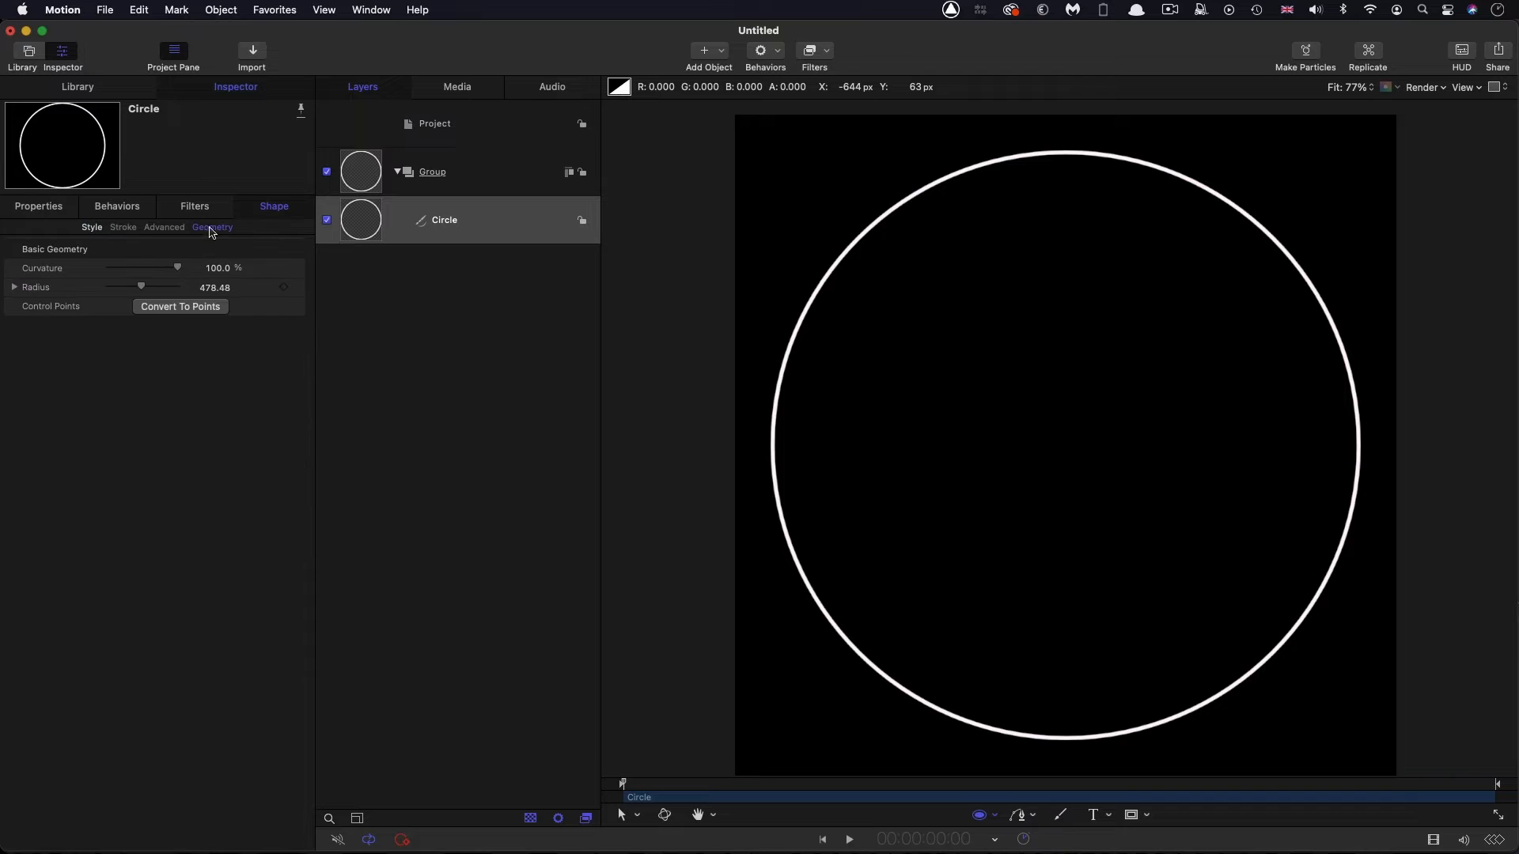
left_click(212, 289)
type("450")
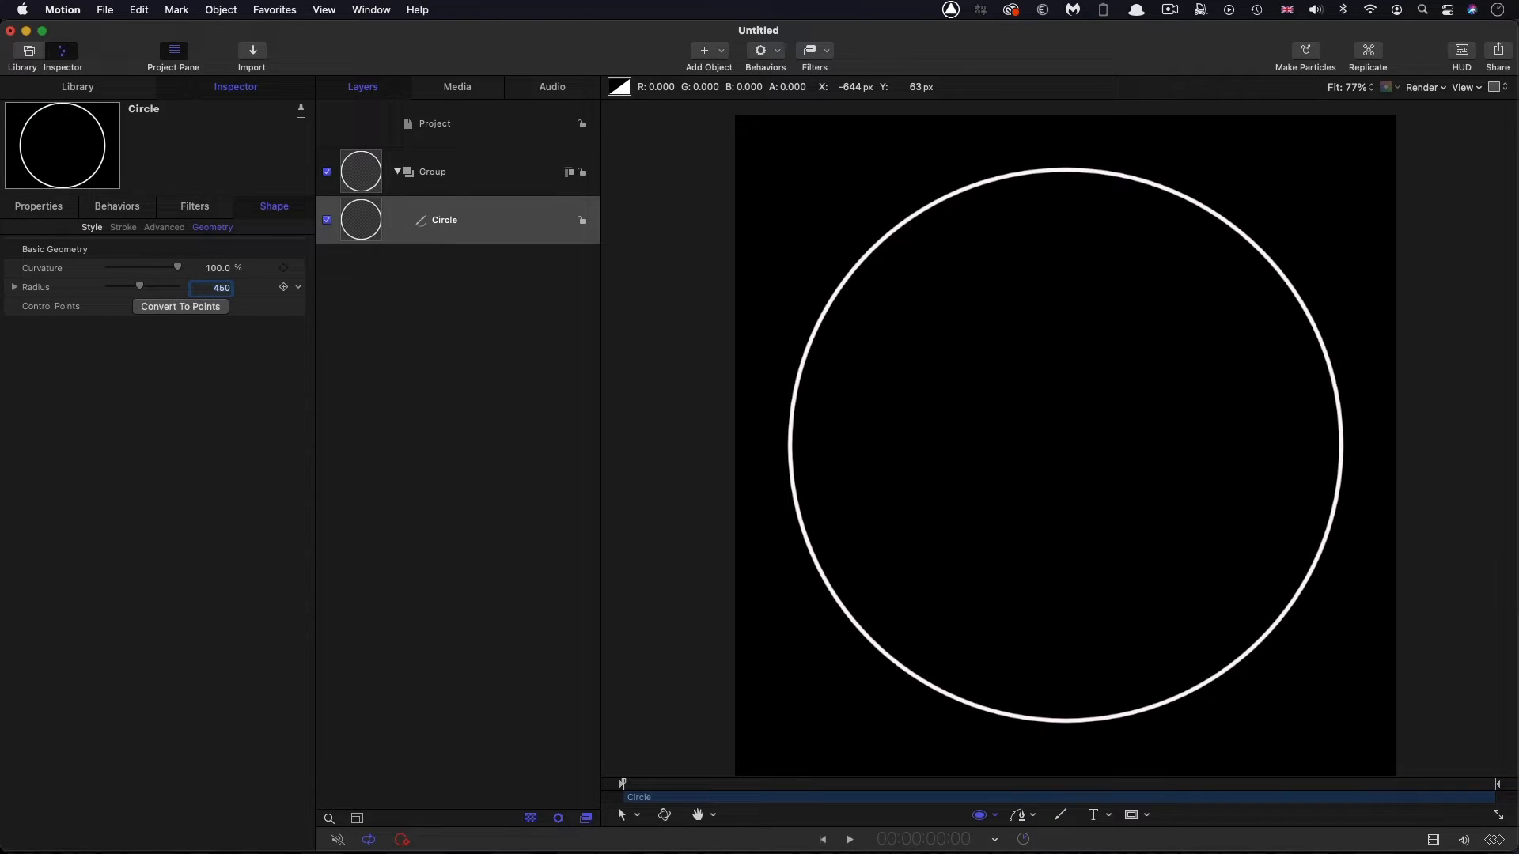
Step: Enable the large circle's fill and set the fill color to dark gray
left_click(91, 227)
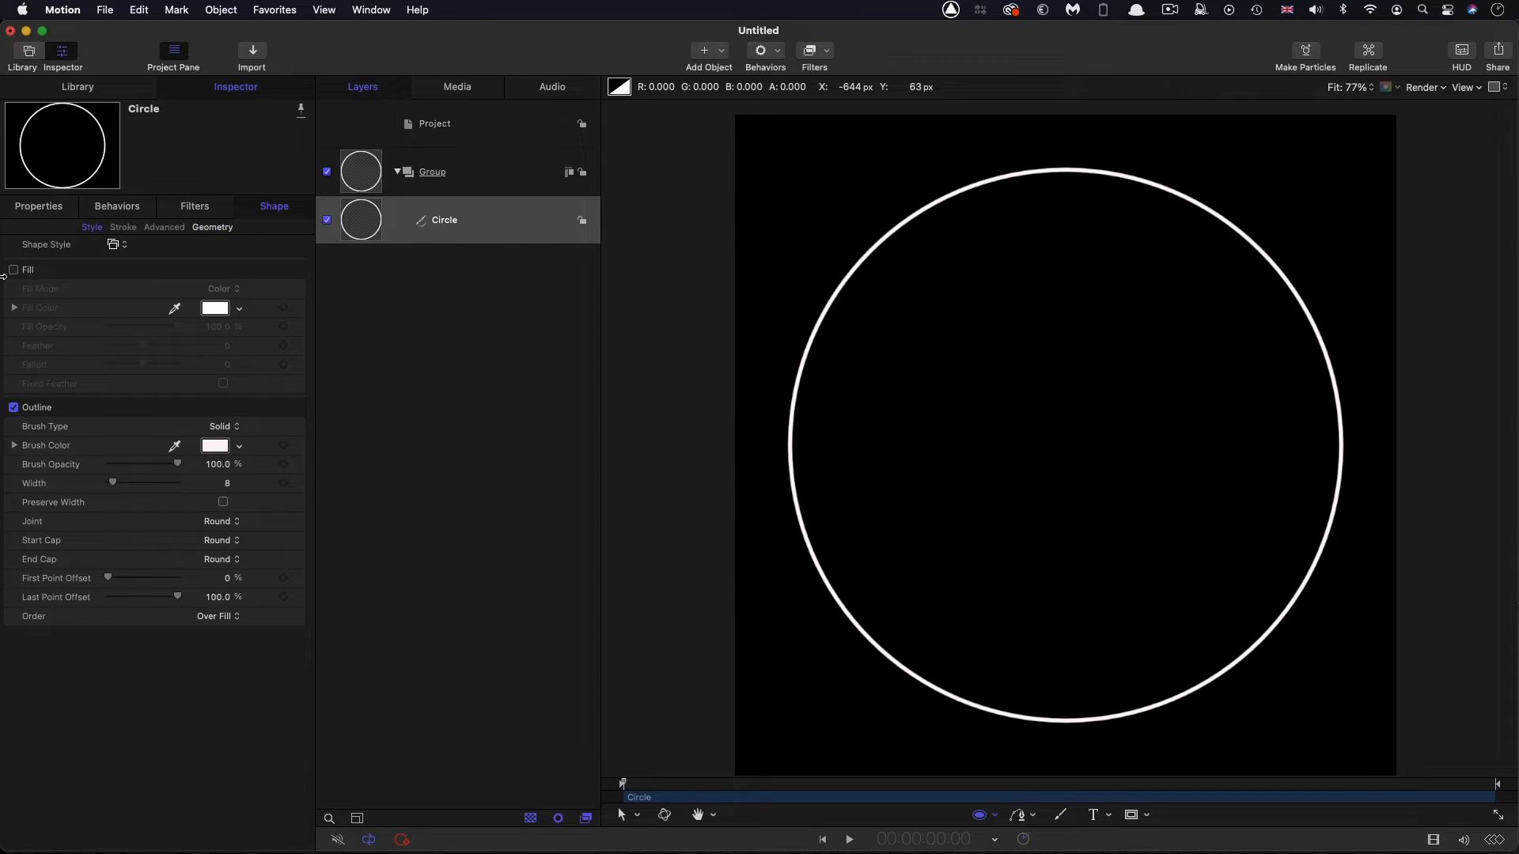
left_click(13, 270)
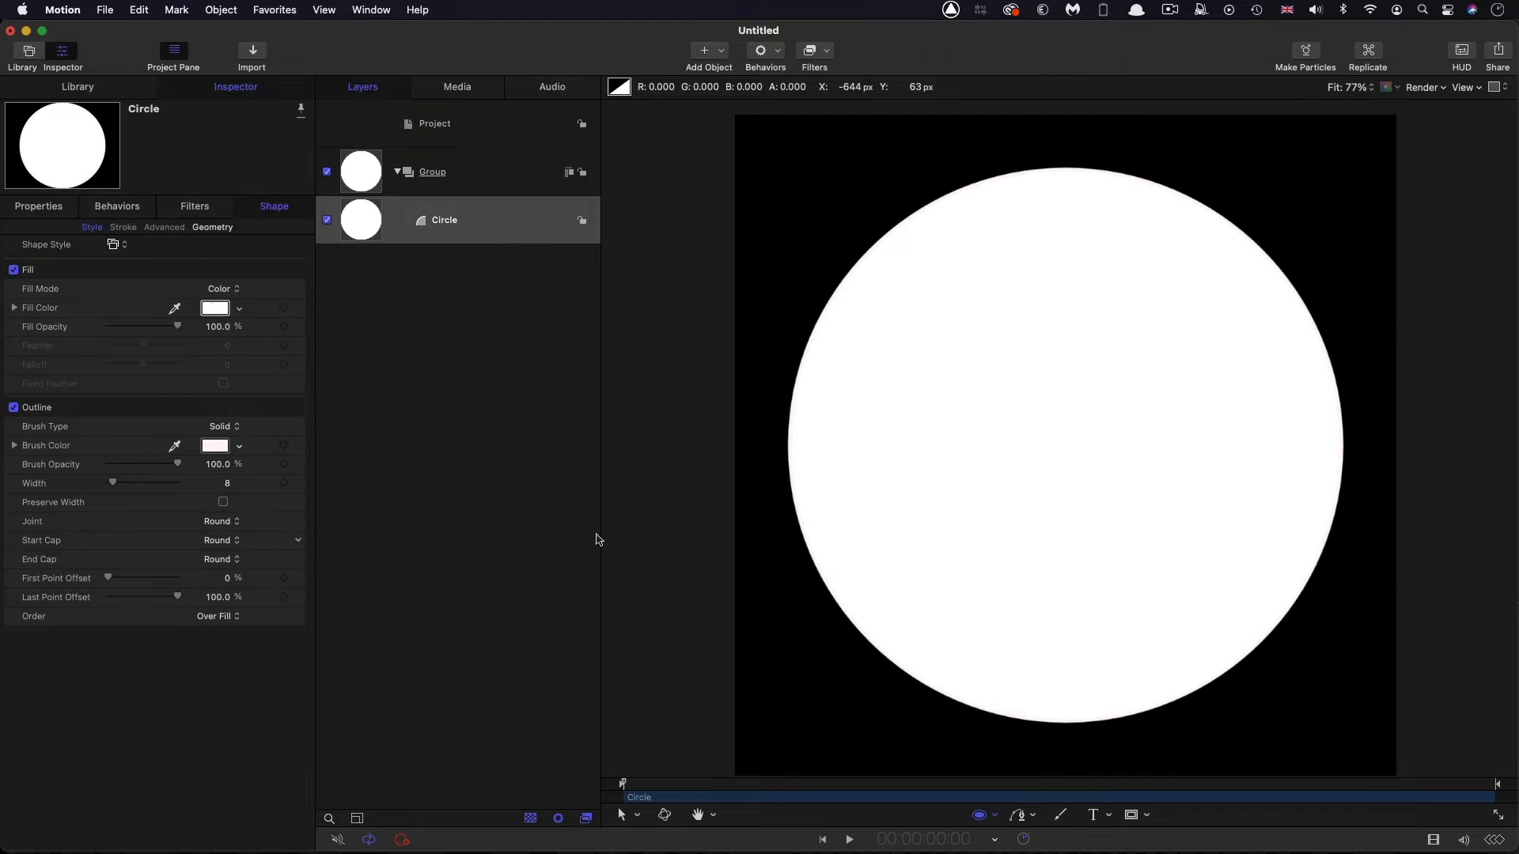
left_click(215, 308)
left_click_drag(396, 512, 392, 445)
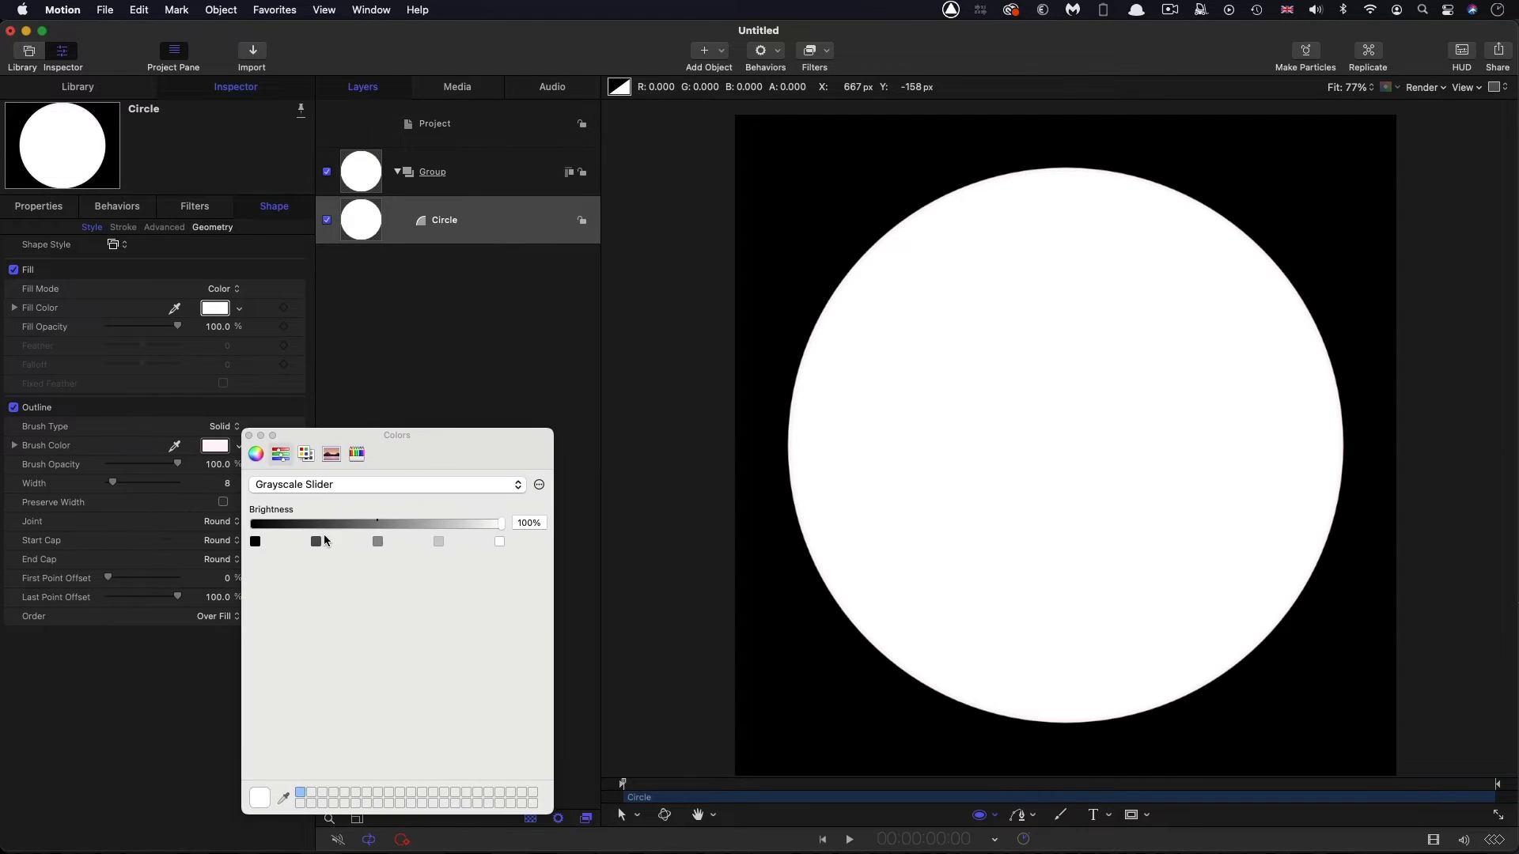
left_click(316, 543)
left_click(249, 435)
Step: Create a new group at project level, above the group holding the large circle
left_click(362, 170)
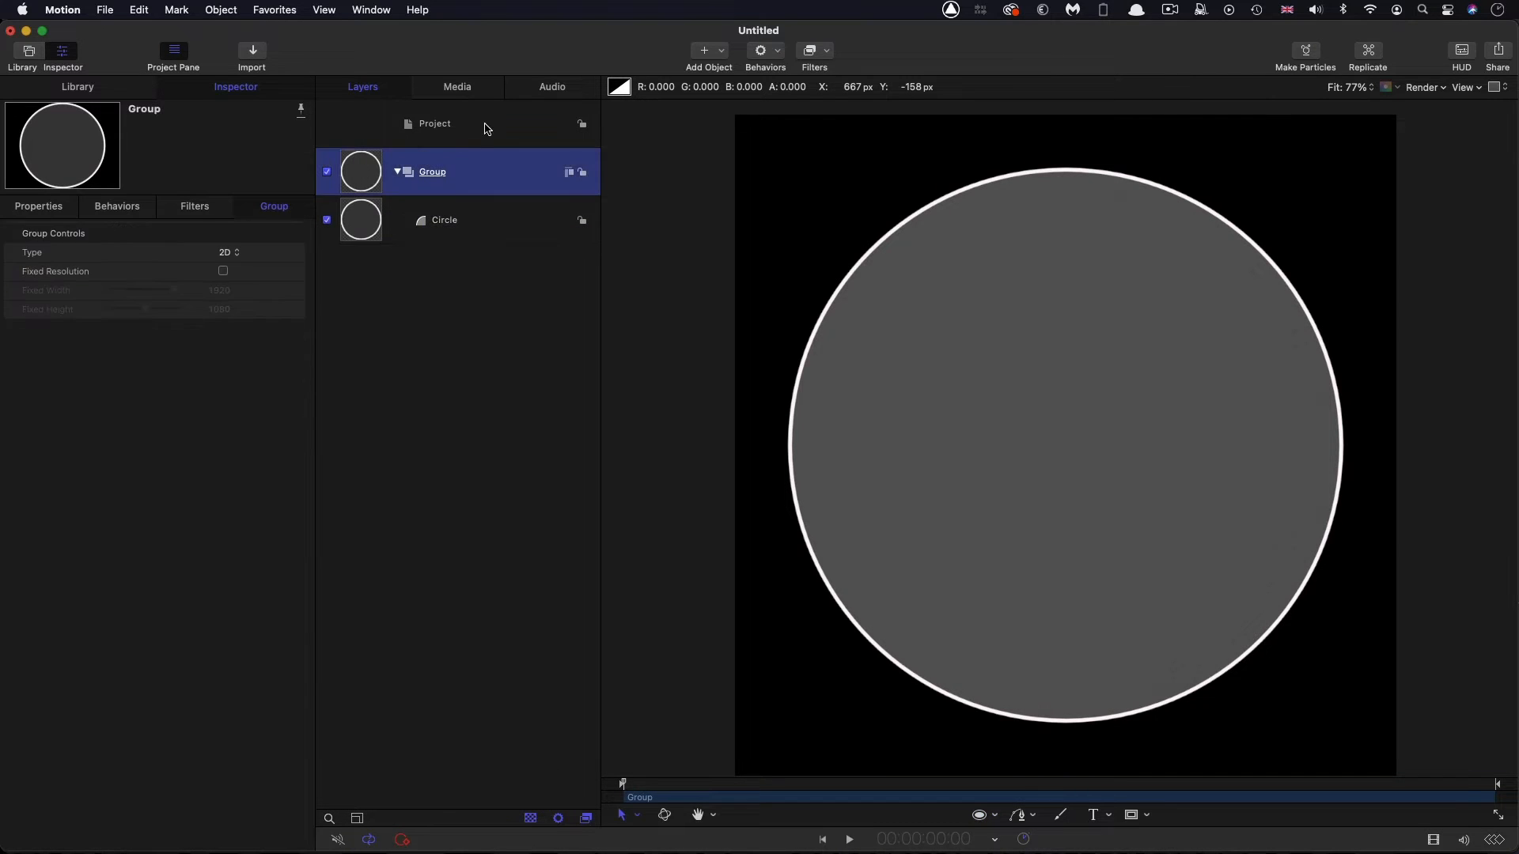
left_click(489, 129)
left_click(220, 10)
left_click(231, 33)
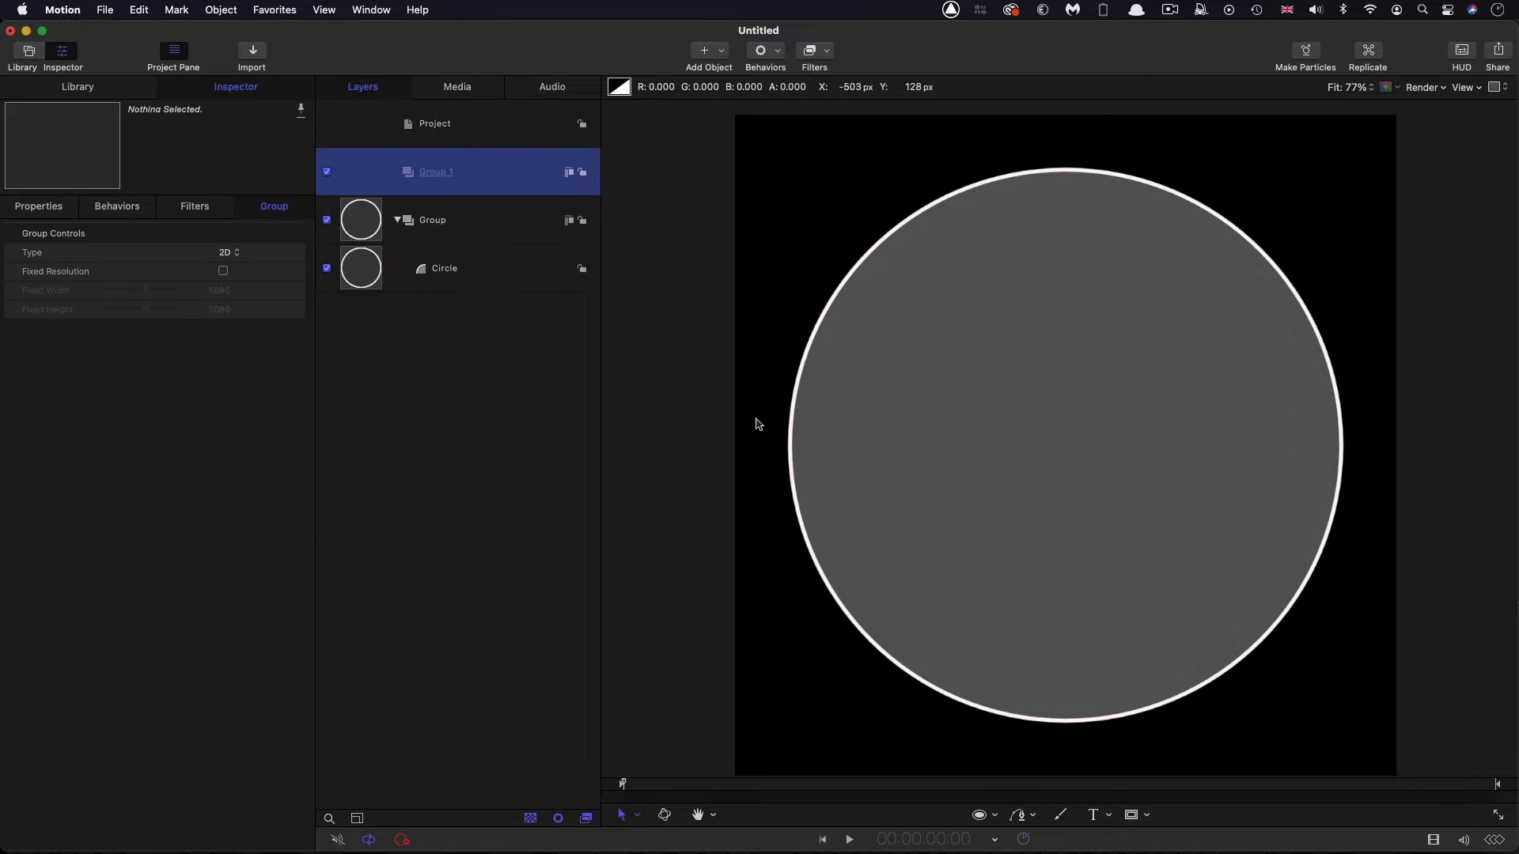
Step: Draw a small circle in the new group, then enable its fill and disable its outline
left_click(994, 815)
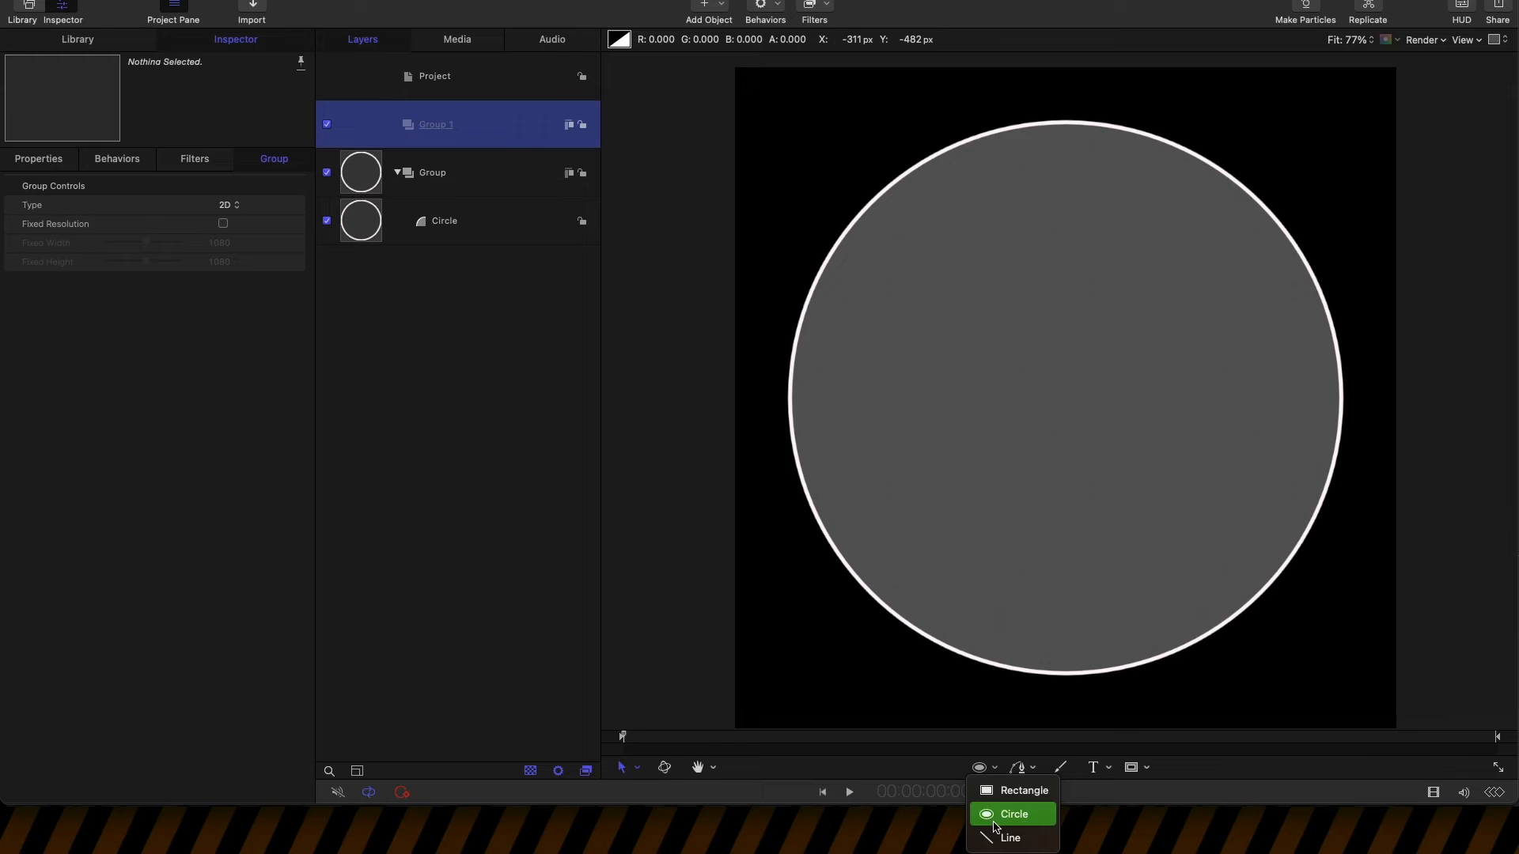
left_click(995, 823)
left_click_drag(964, 296, 1013, 348)
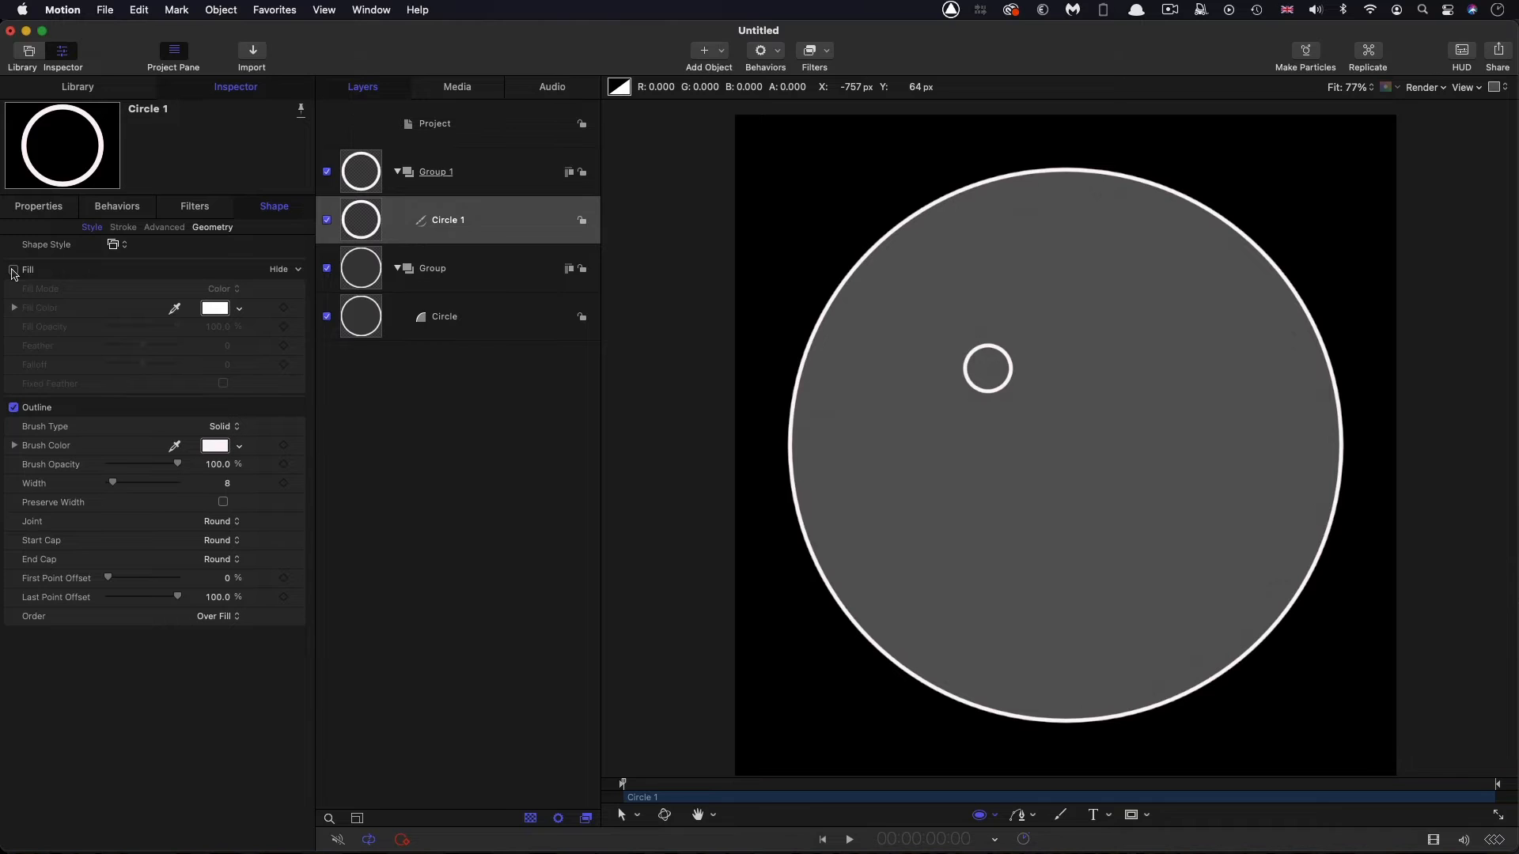
left_click(14, 270)
left_click(14, 408)
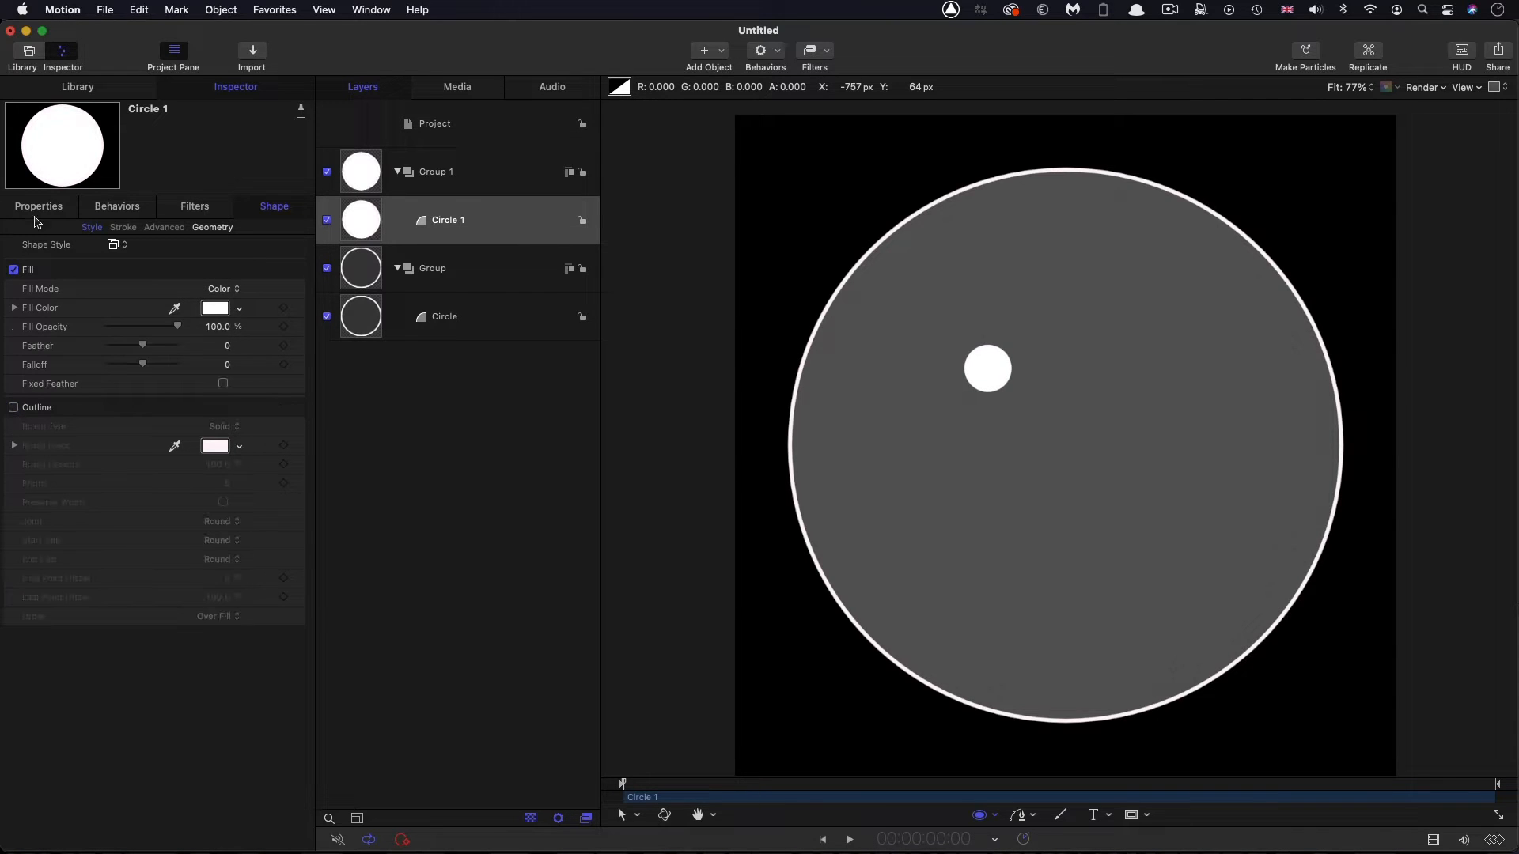
Step: Reset the small circle's transform to centre it and set its radius to 30
left_click(37, 207)
right_click(177, 232)
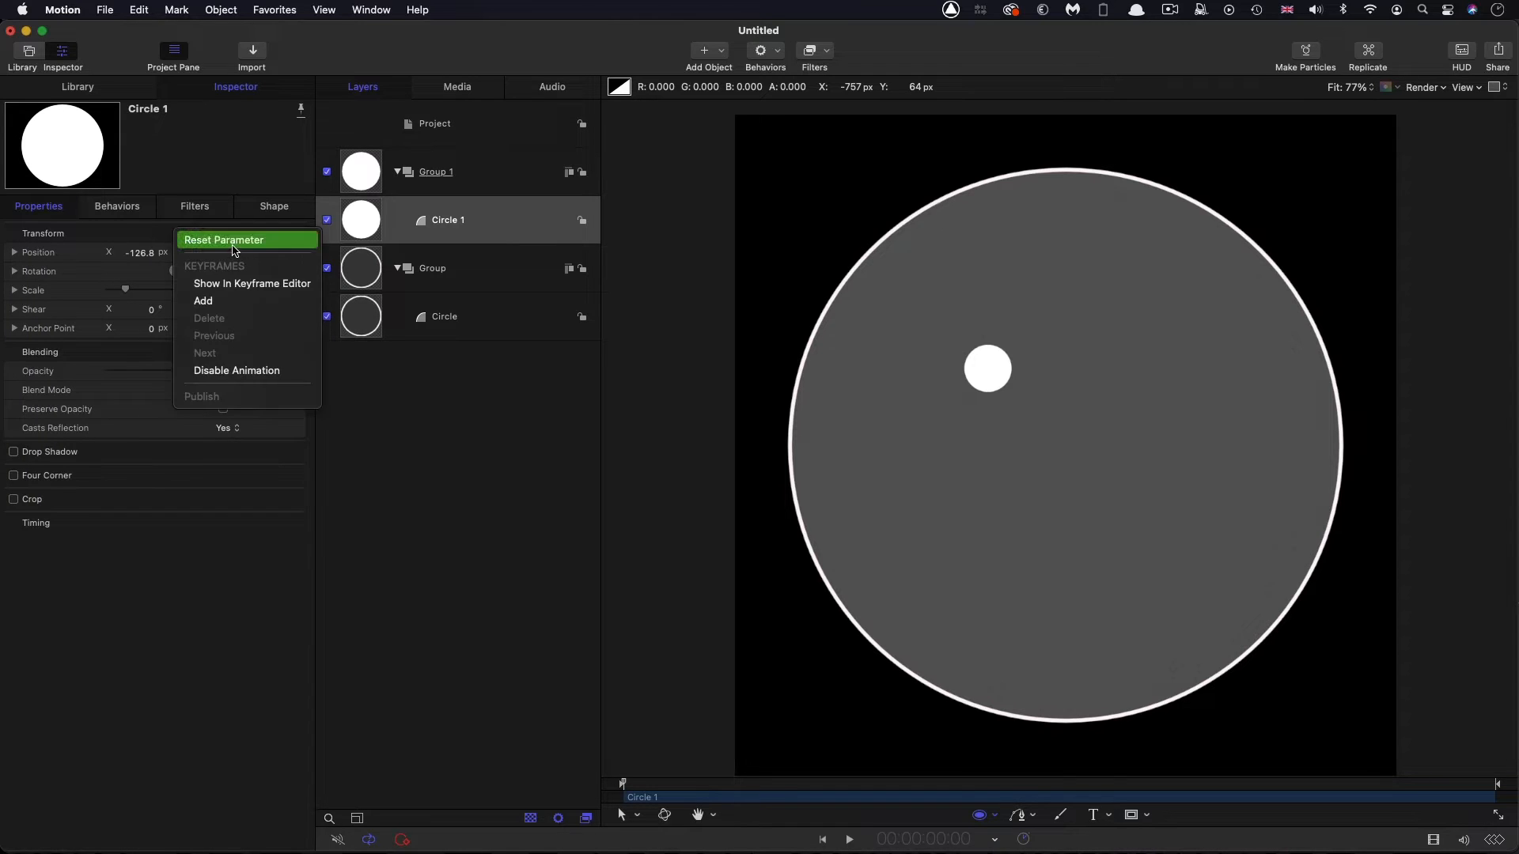
left_click(231, 242)
left_click(277, 206)
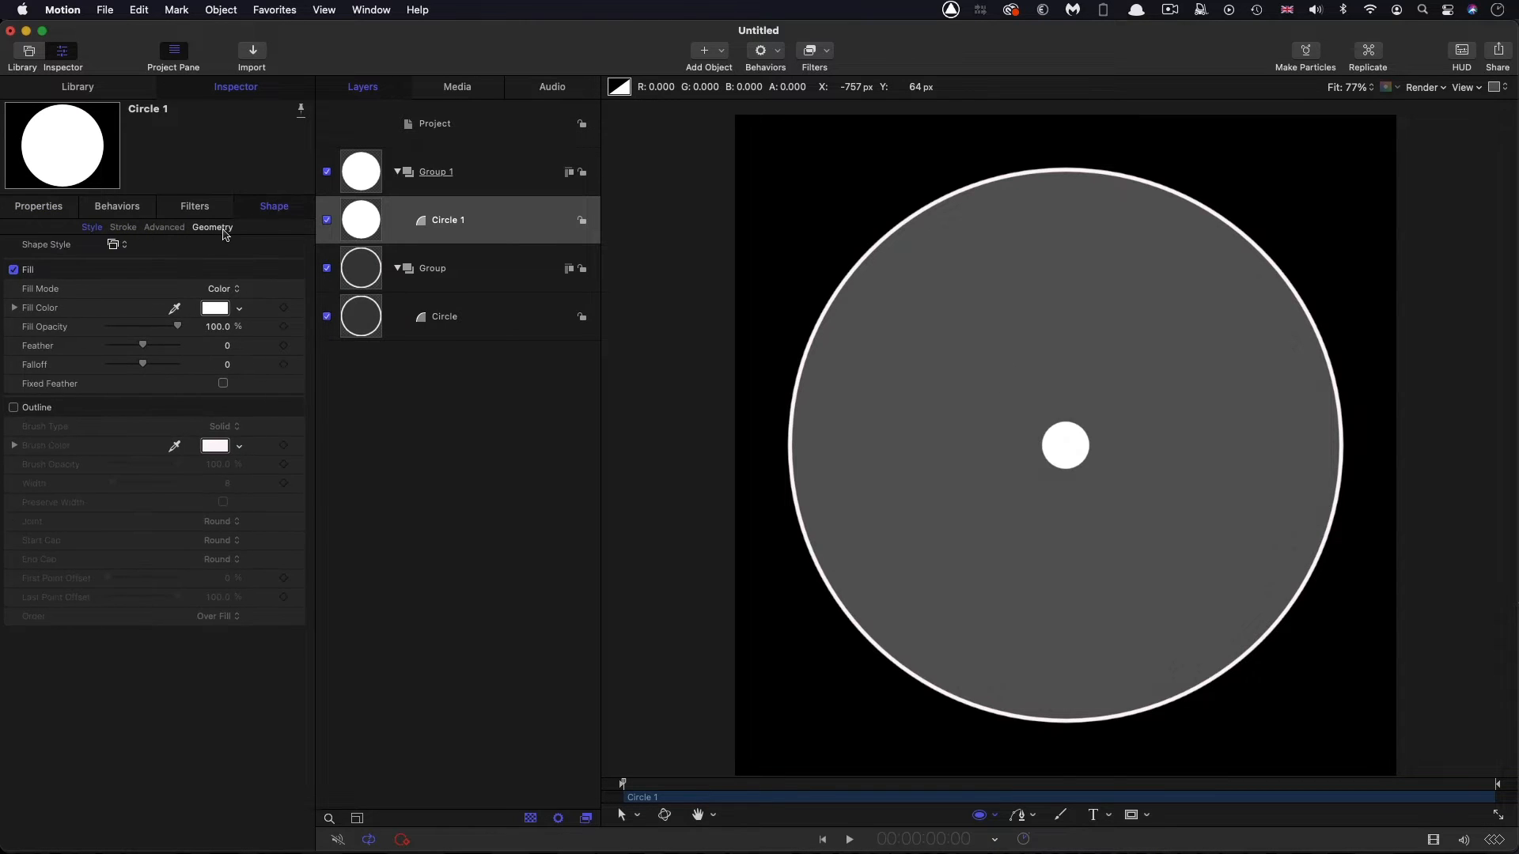
left_click(214, 227)
left_click(214, 289)
type("30")
key("Return")
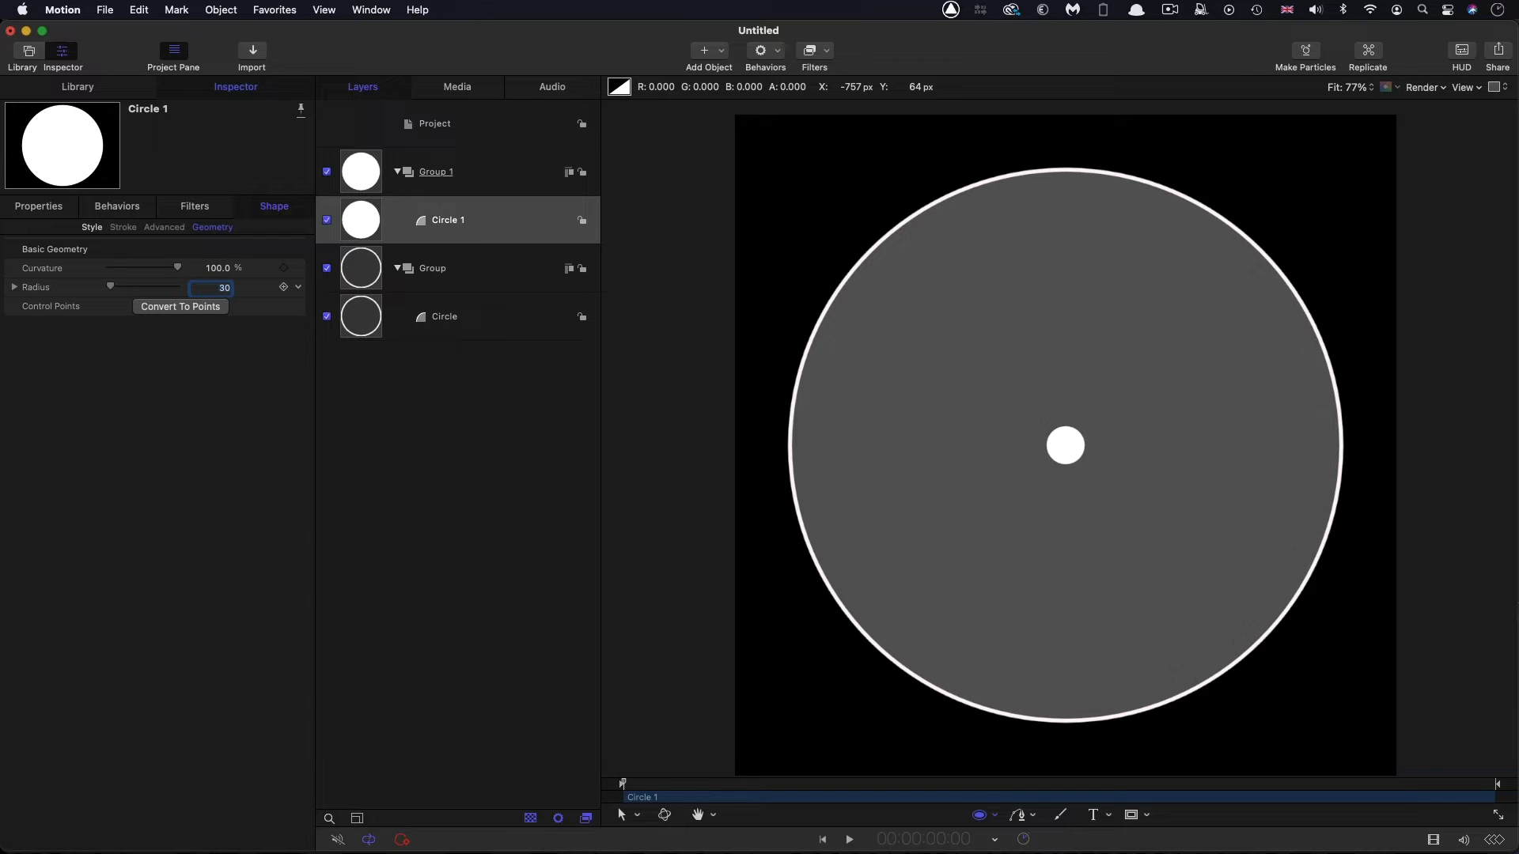
left_click(953, 454)
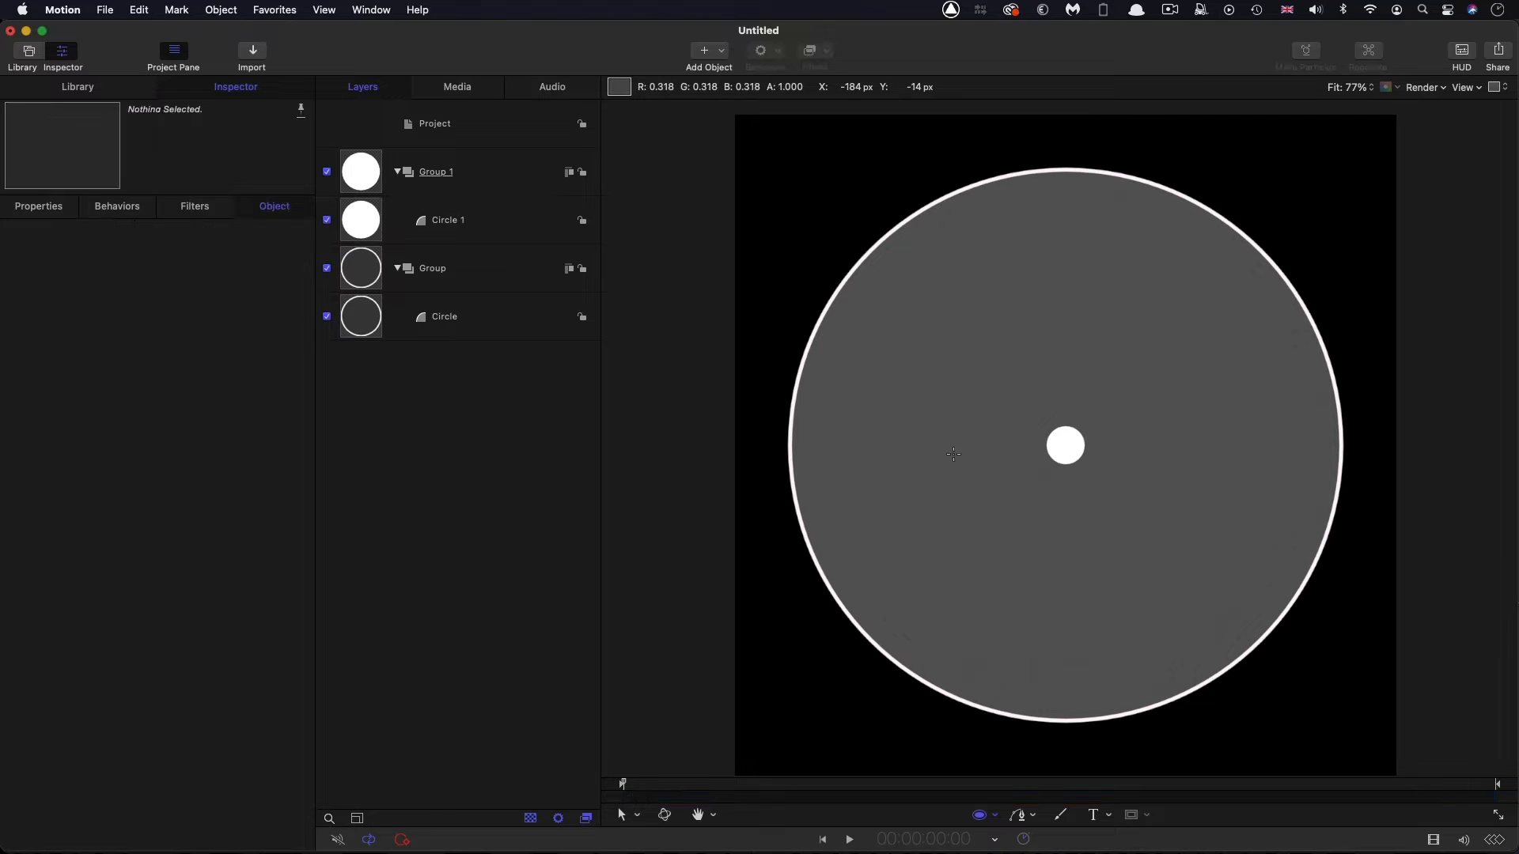
Step: Add an Oscillate parameter behavior to the small circle's X position and set its amplitude to 415 px
left_click(361, 221)
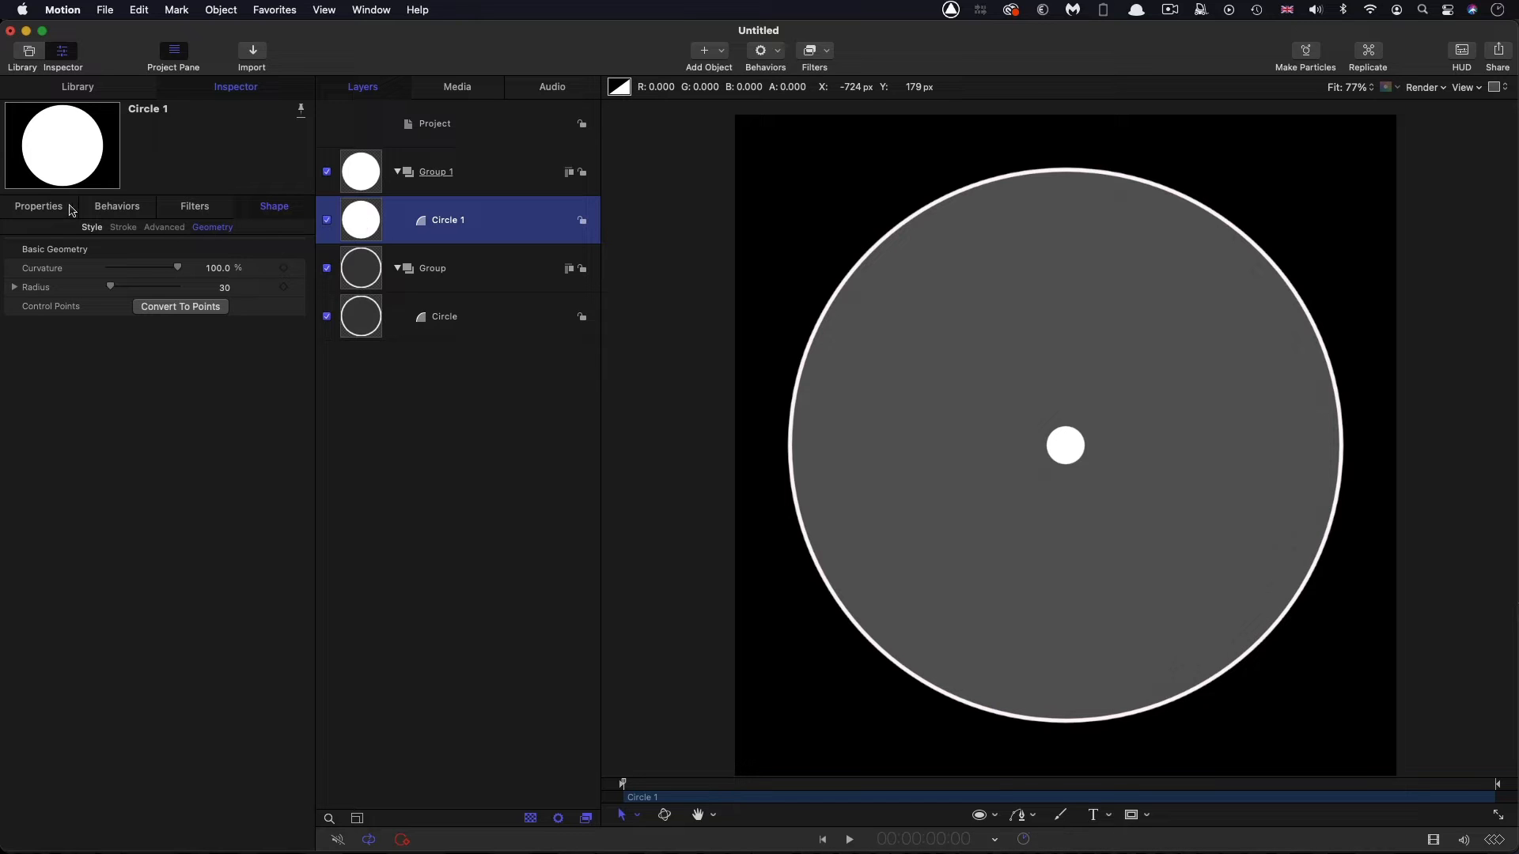
left_click(23, 207)
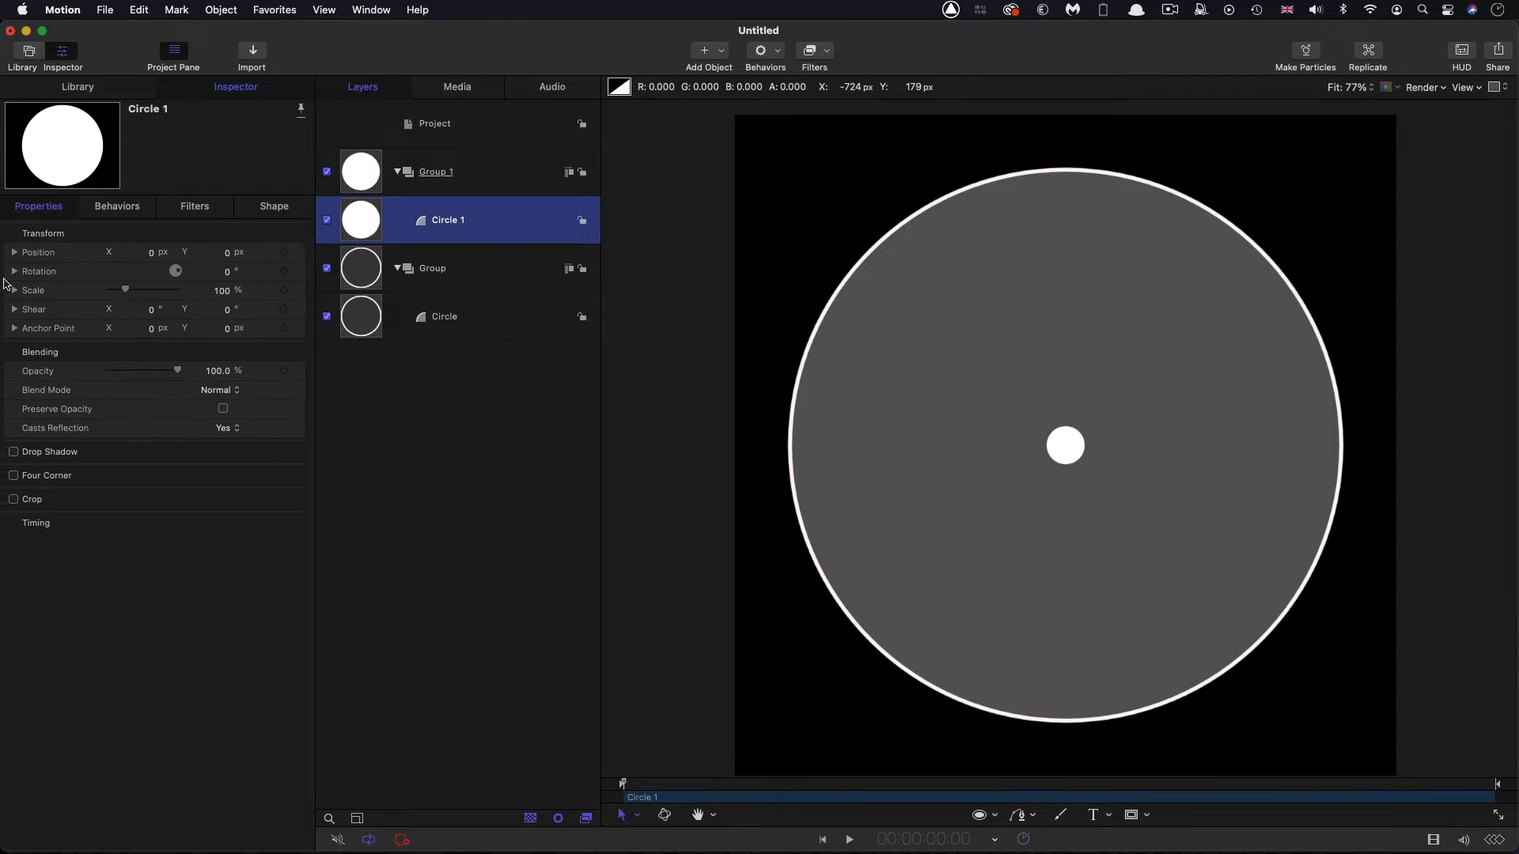
left_click(15, 253)
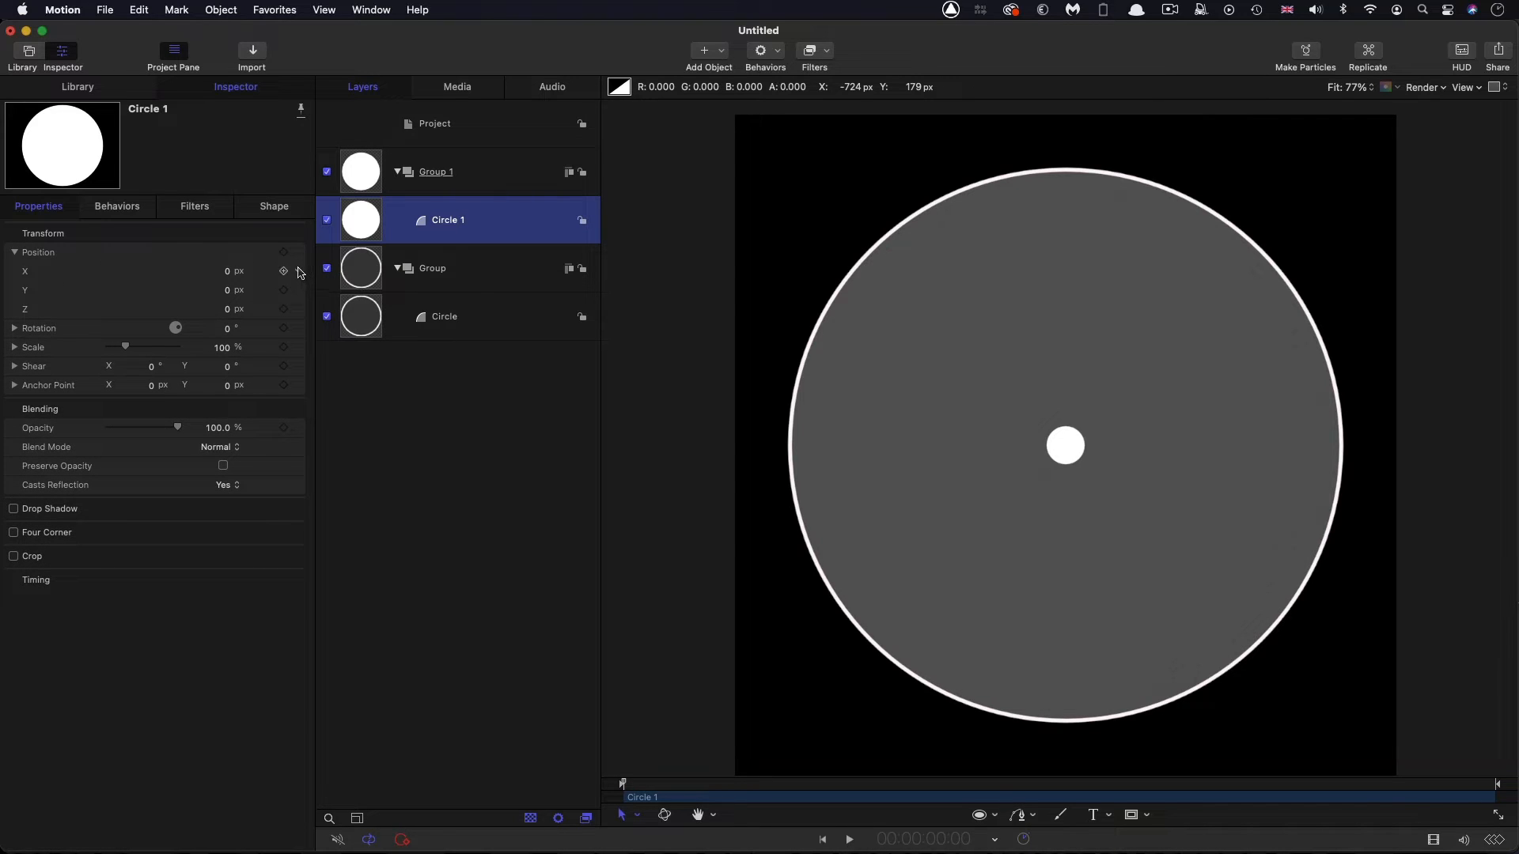
left_click(299, 272)
mouse_move(325, 434)
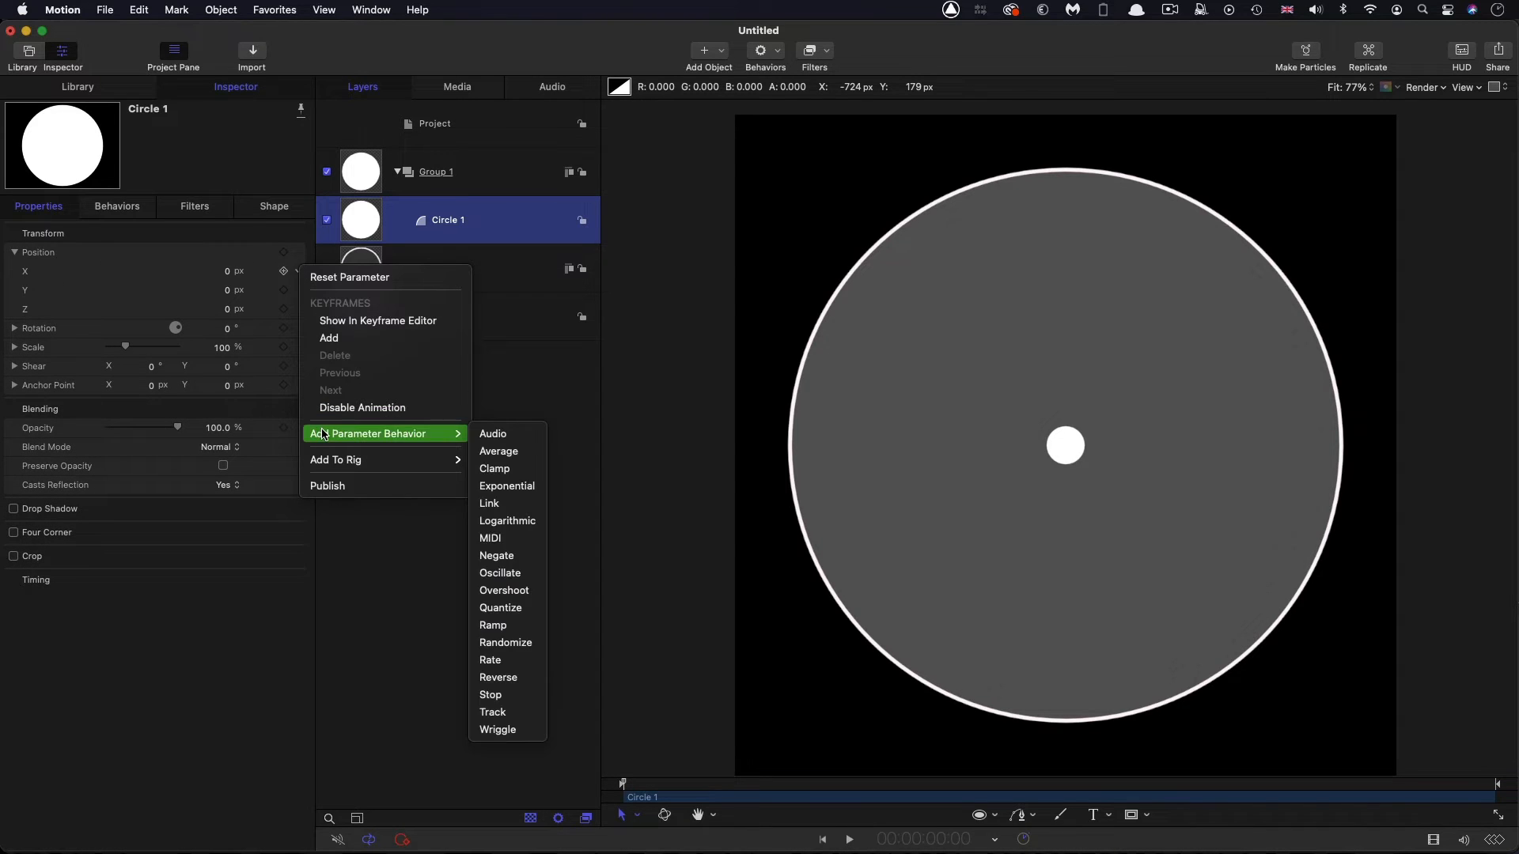
left_click(501, 573)
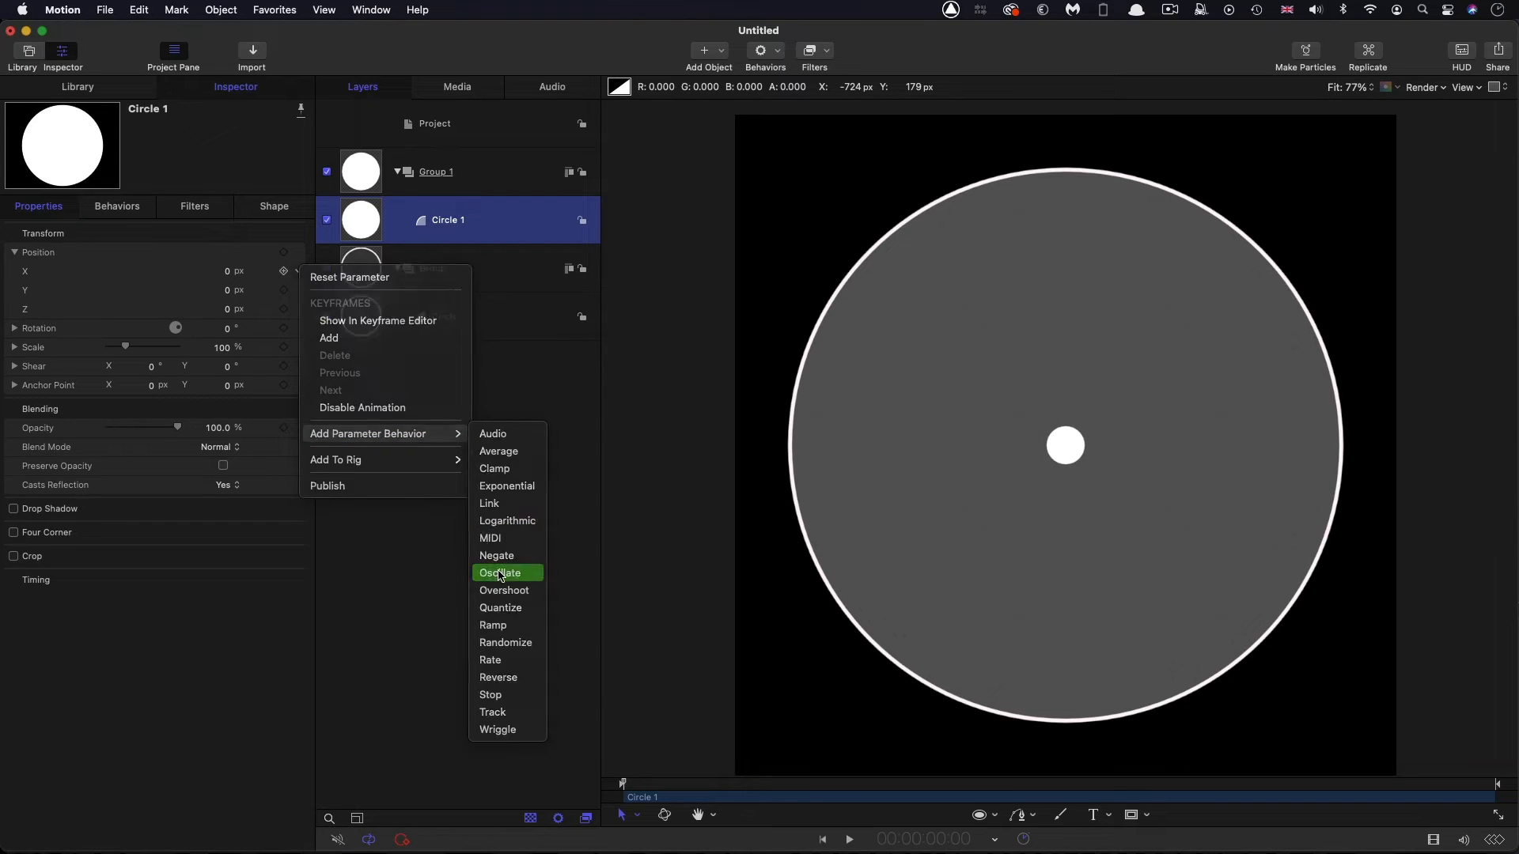
left_click(217, 292)
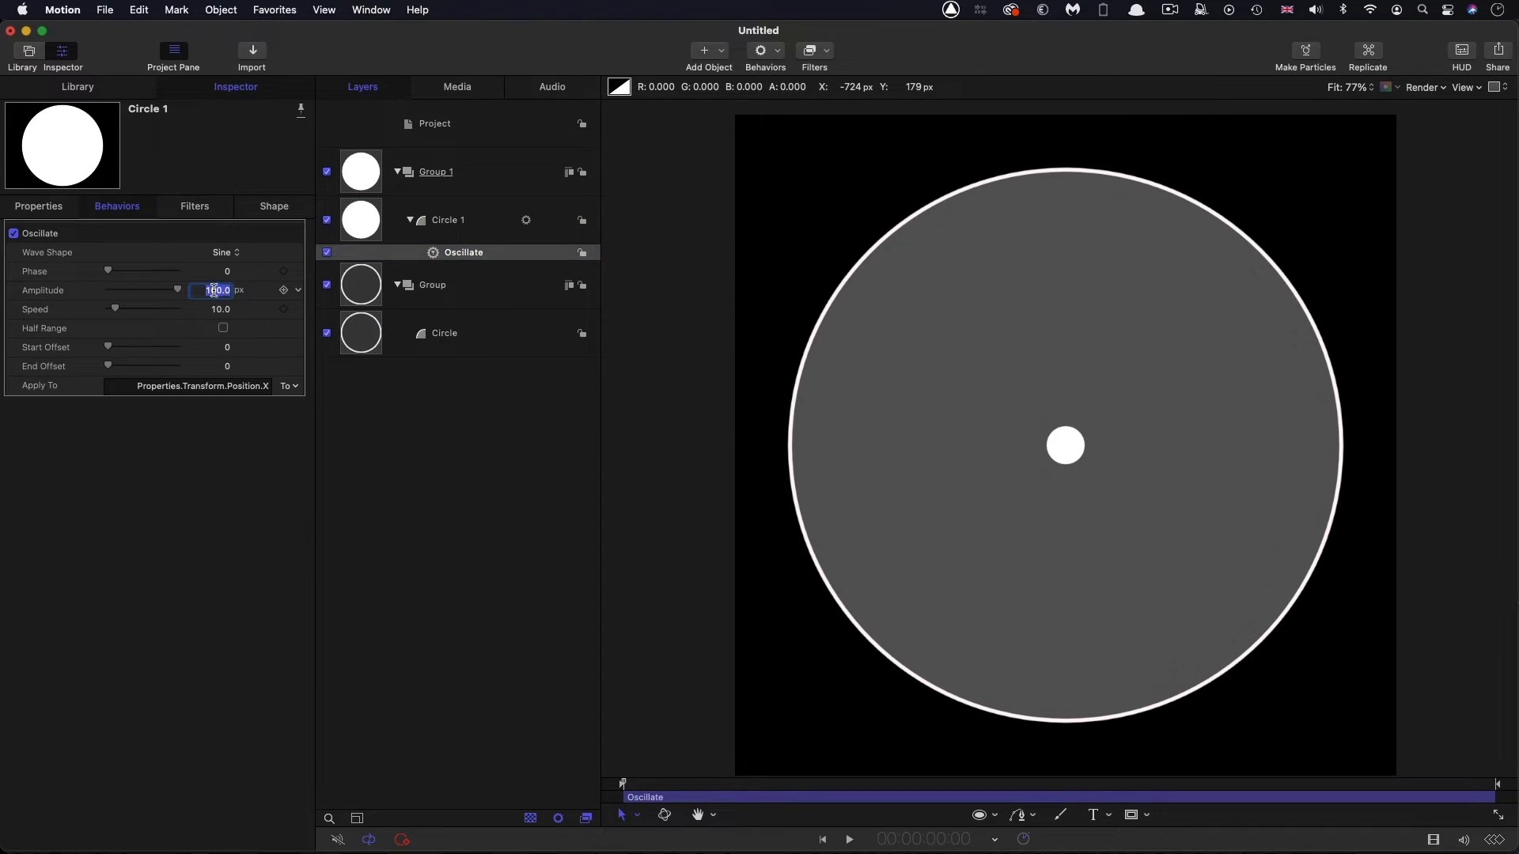
type("415")
Step: Scrub and step through the frames to check how far the small circle oscillates toward the large circle's edges
left_click(816, 784)
left_click_drag(816, 784, 1398, 818)
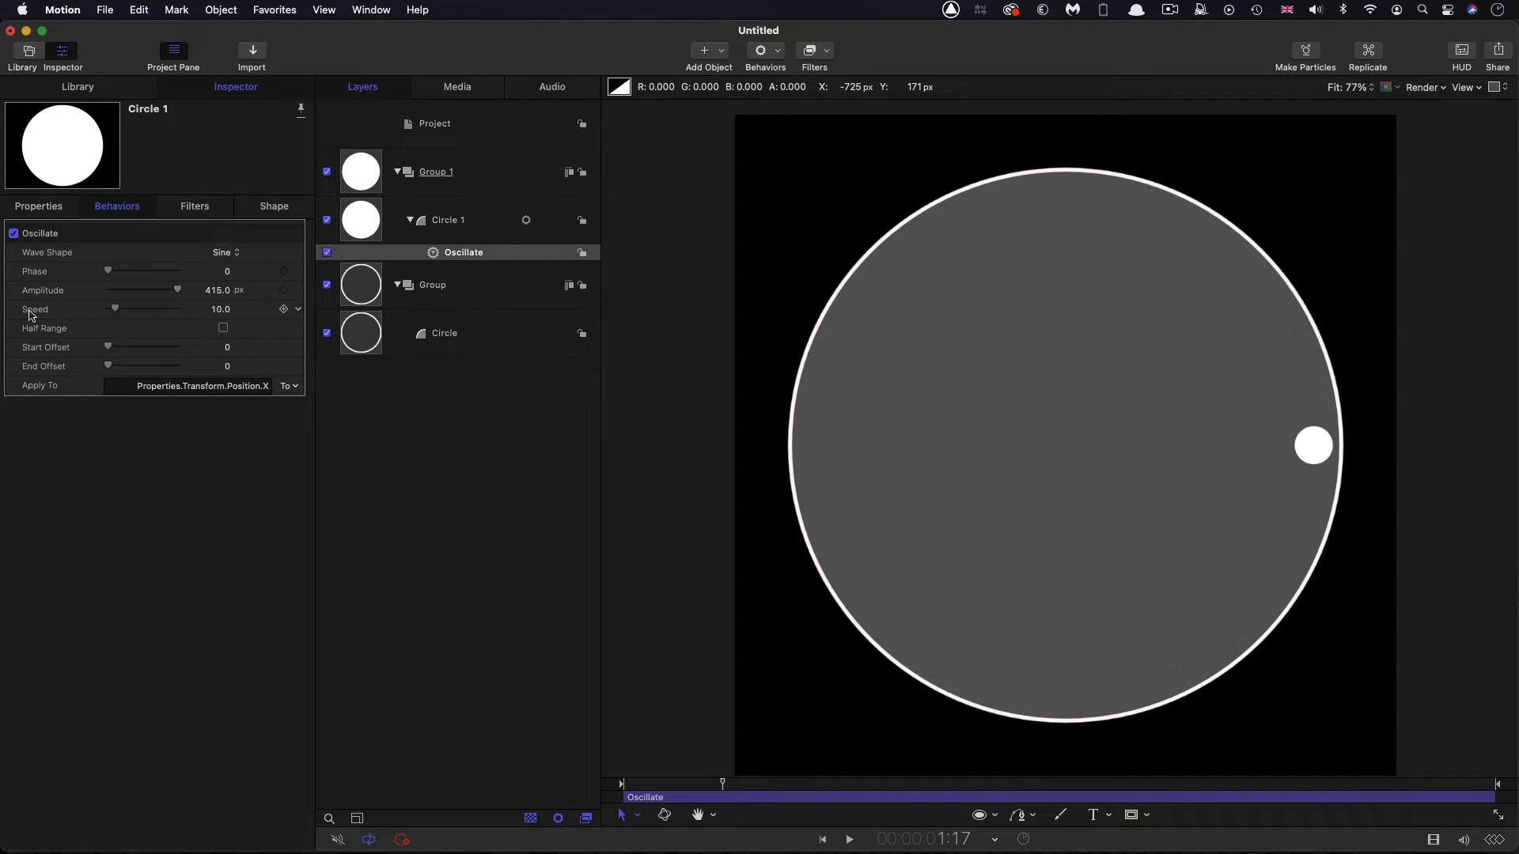
key("Right")
key("Right")
key("Right")
key("Right")
key("Right")
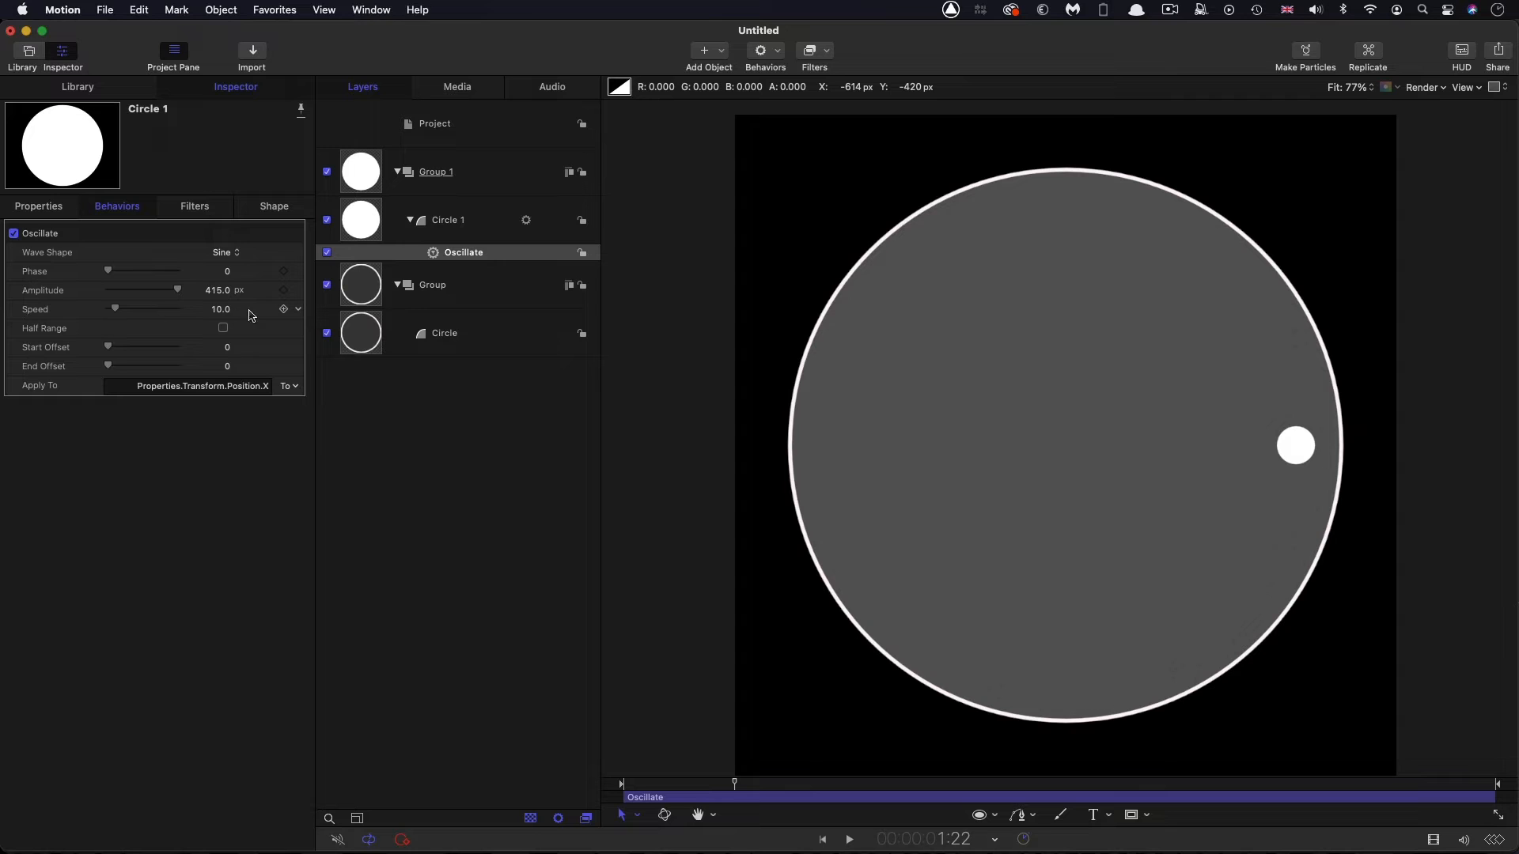
key("Left")
key("Left")
key("Left")
key("Left")
key("Left")
key("Left")
key("Left")
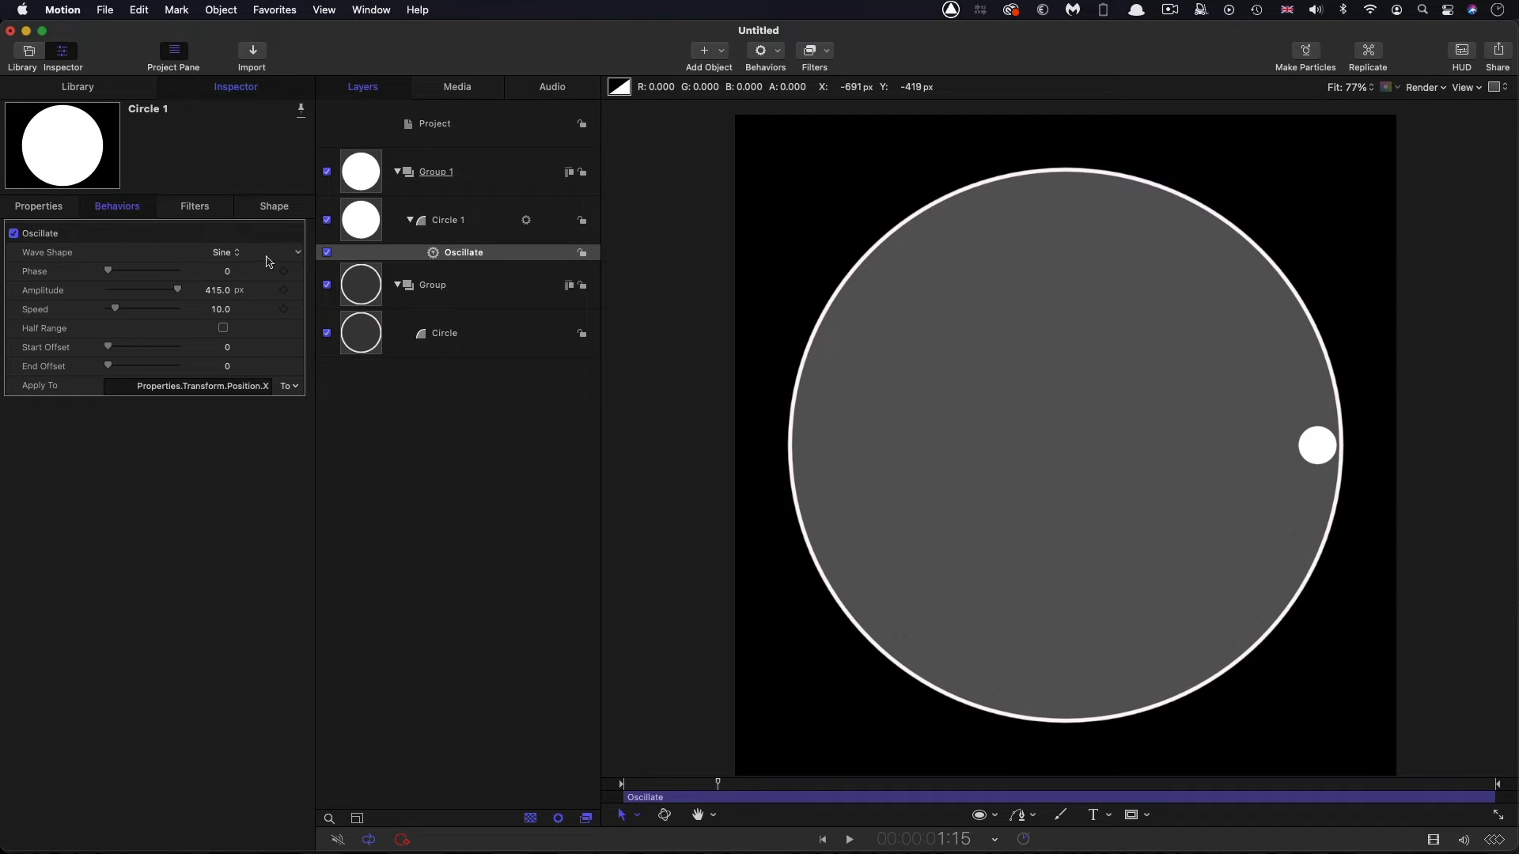
left_click_drag(720, 784, 884, 783)
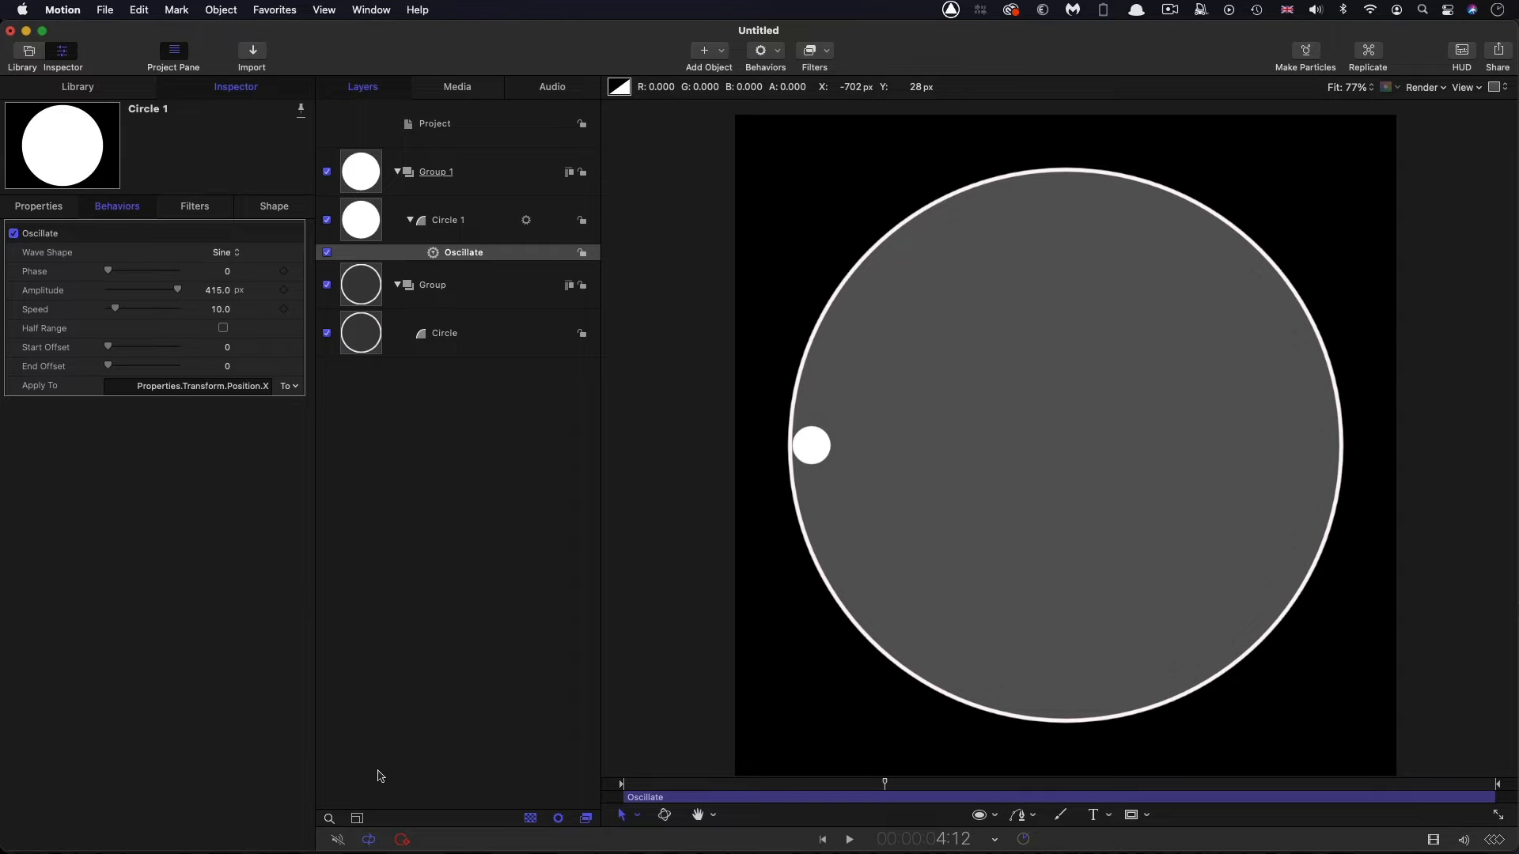
Step: Deactivate Group 1 with the oscillating circle and make a clone layer of it
left_click(359, 171)
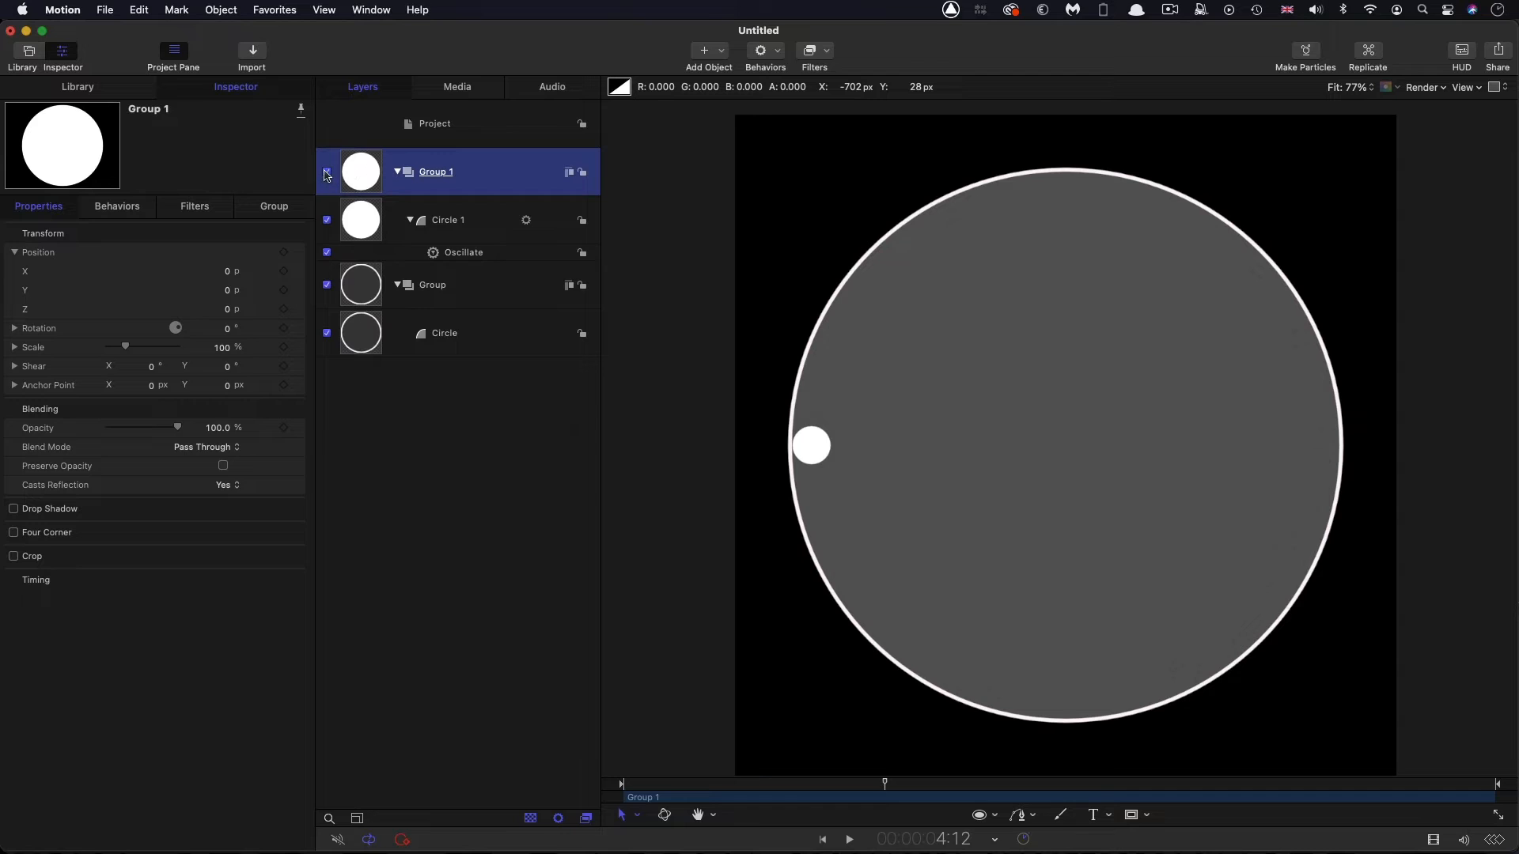
left_click(326, 173)
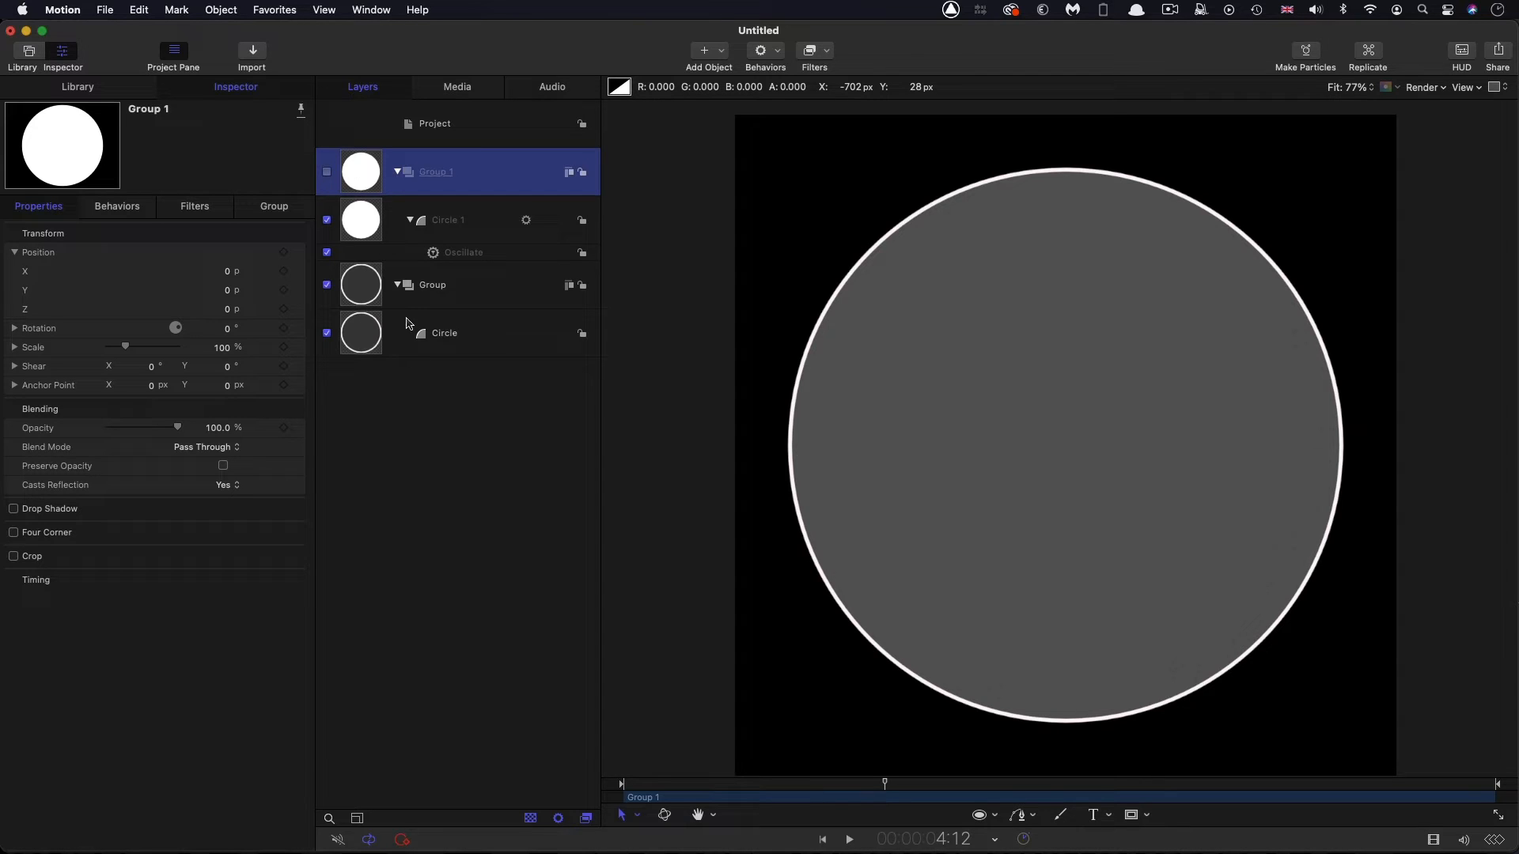
right_click(362, 179)
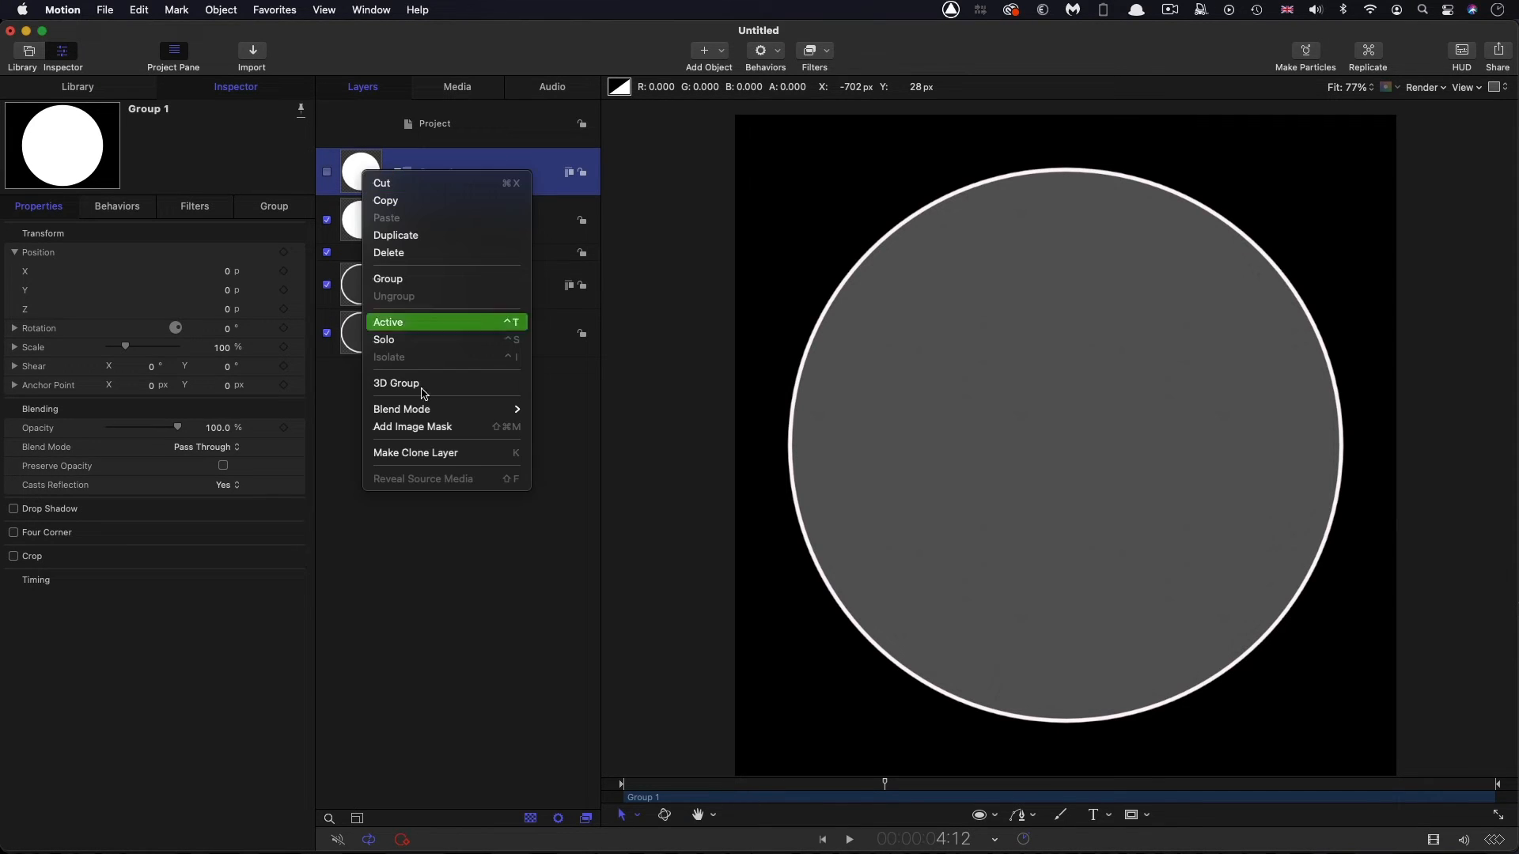
left_click(425, 457)
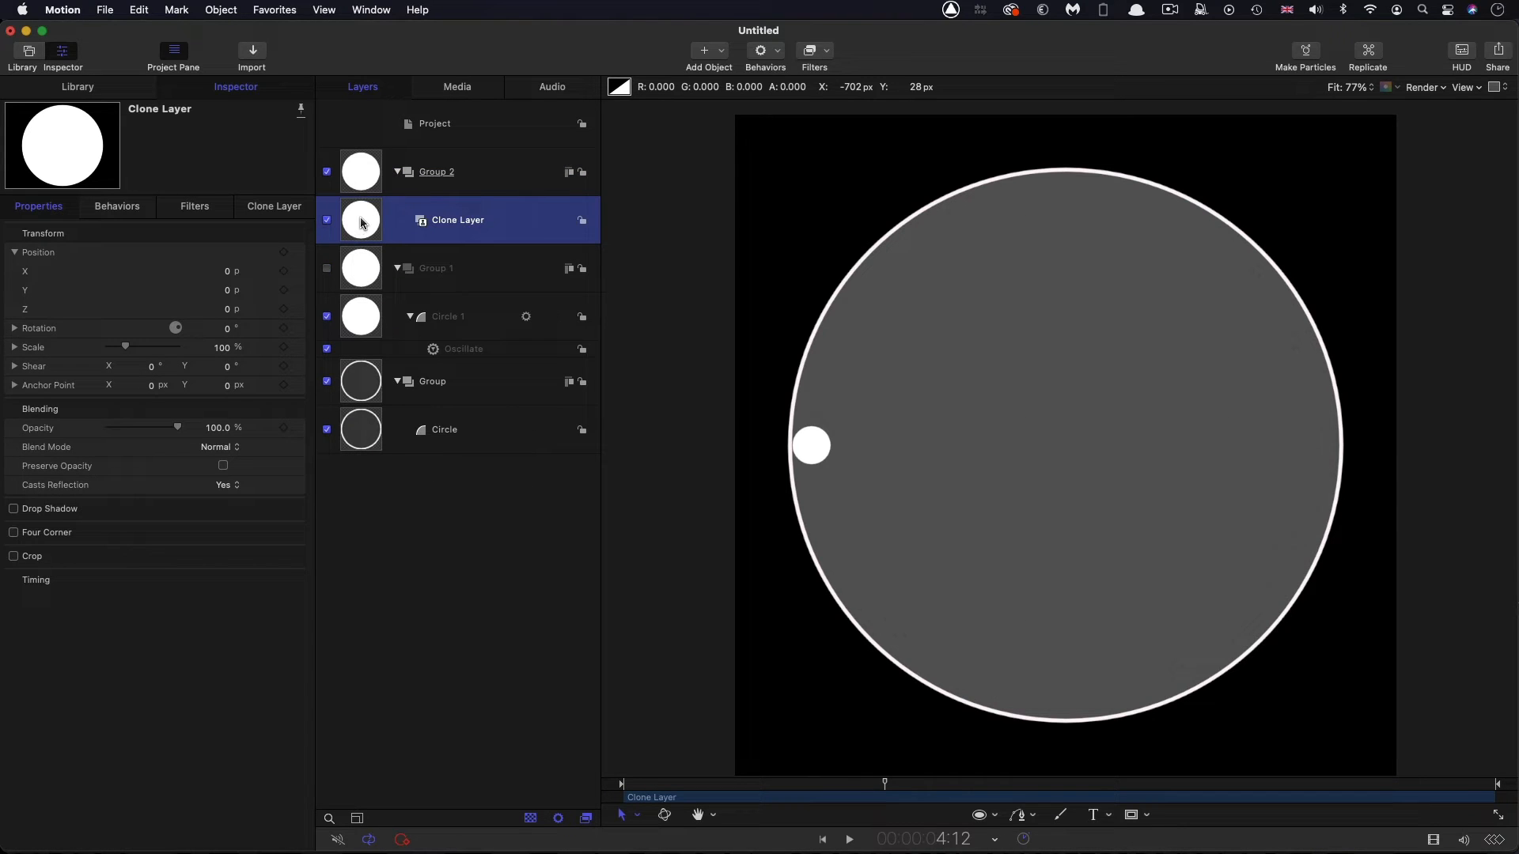
Step: Replicate the clone layer using a Circle shape with the Outline arrangement
left_click(230, 6)
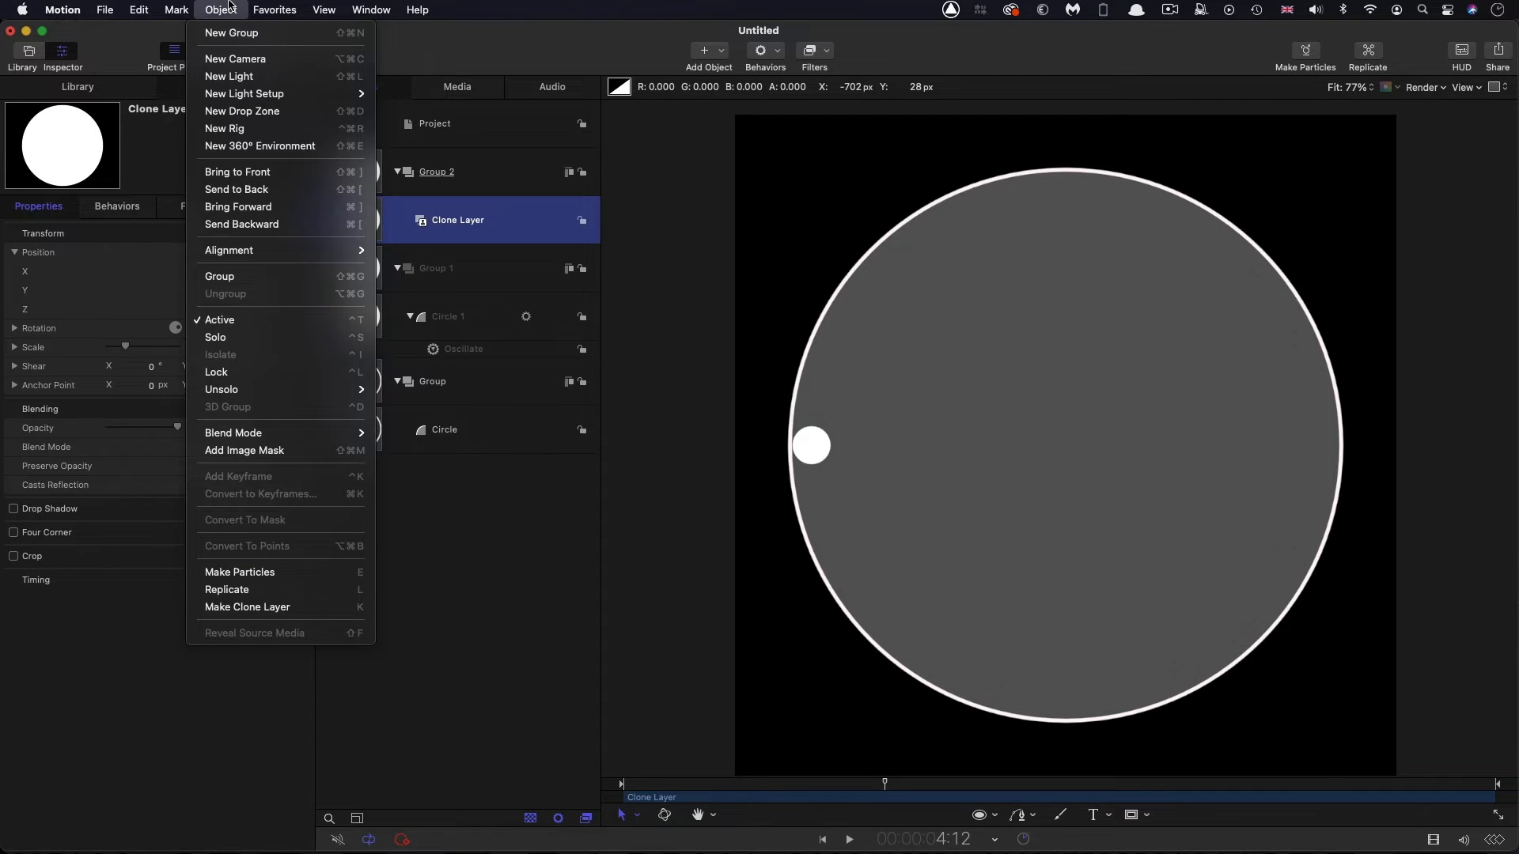
left_click(298, 589)
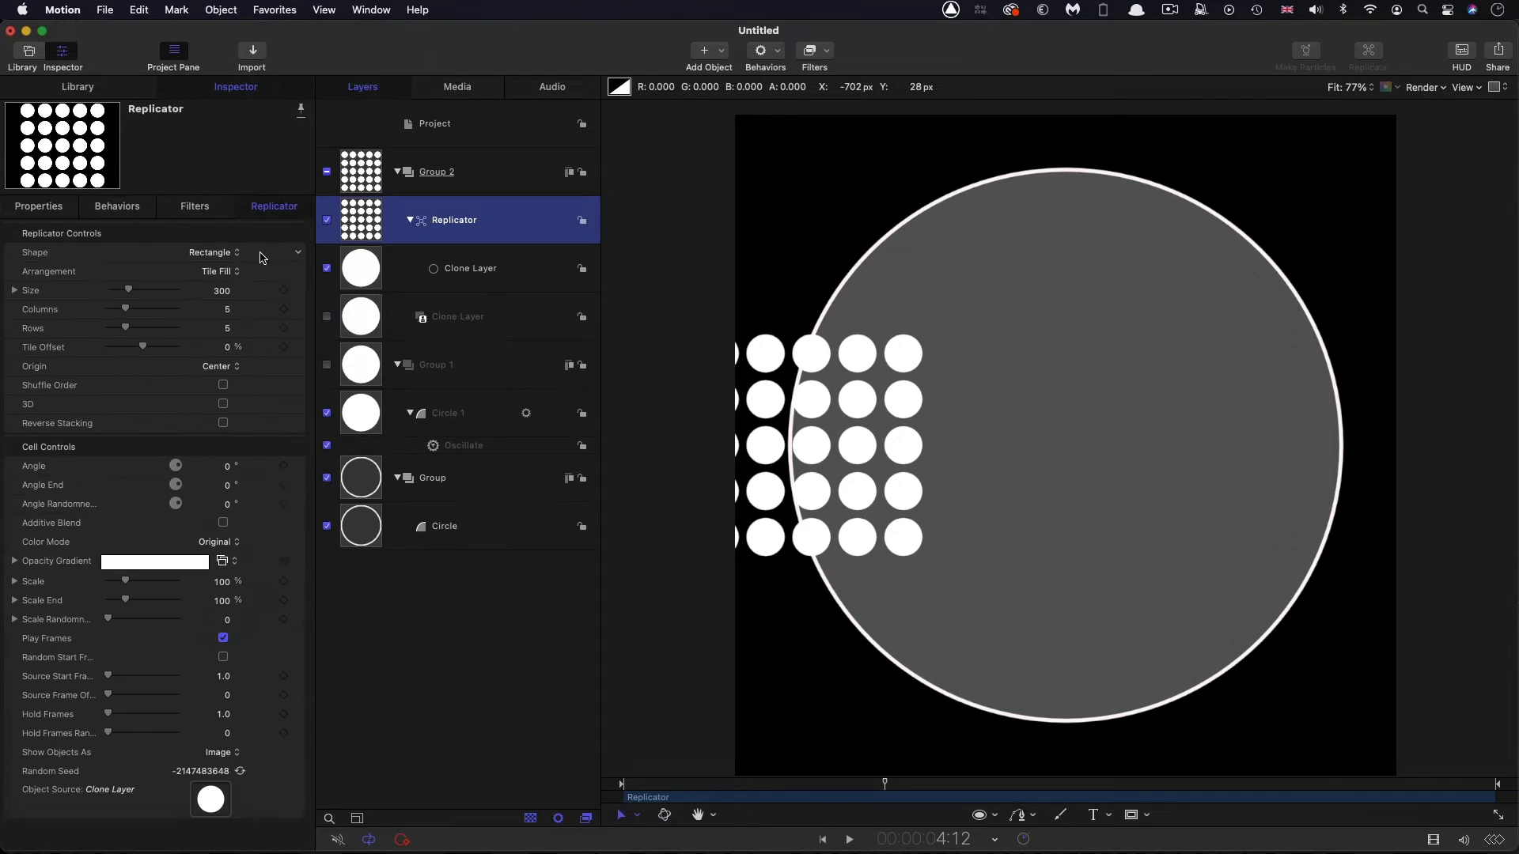
left_click(203, 253)
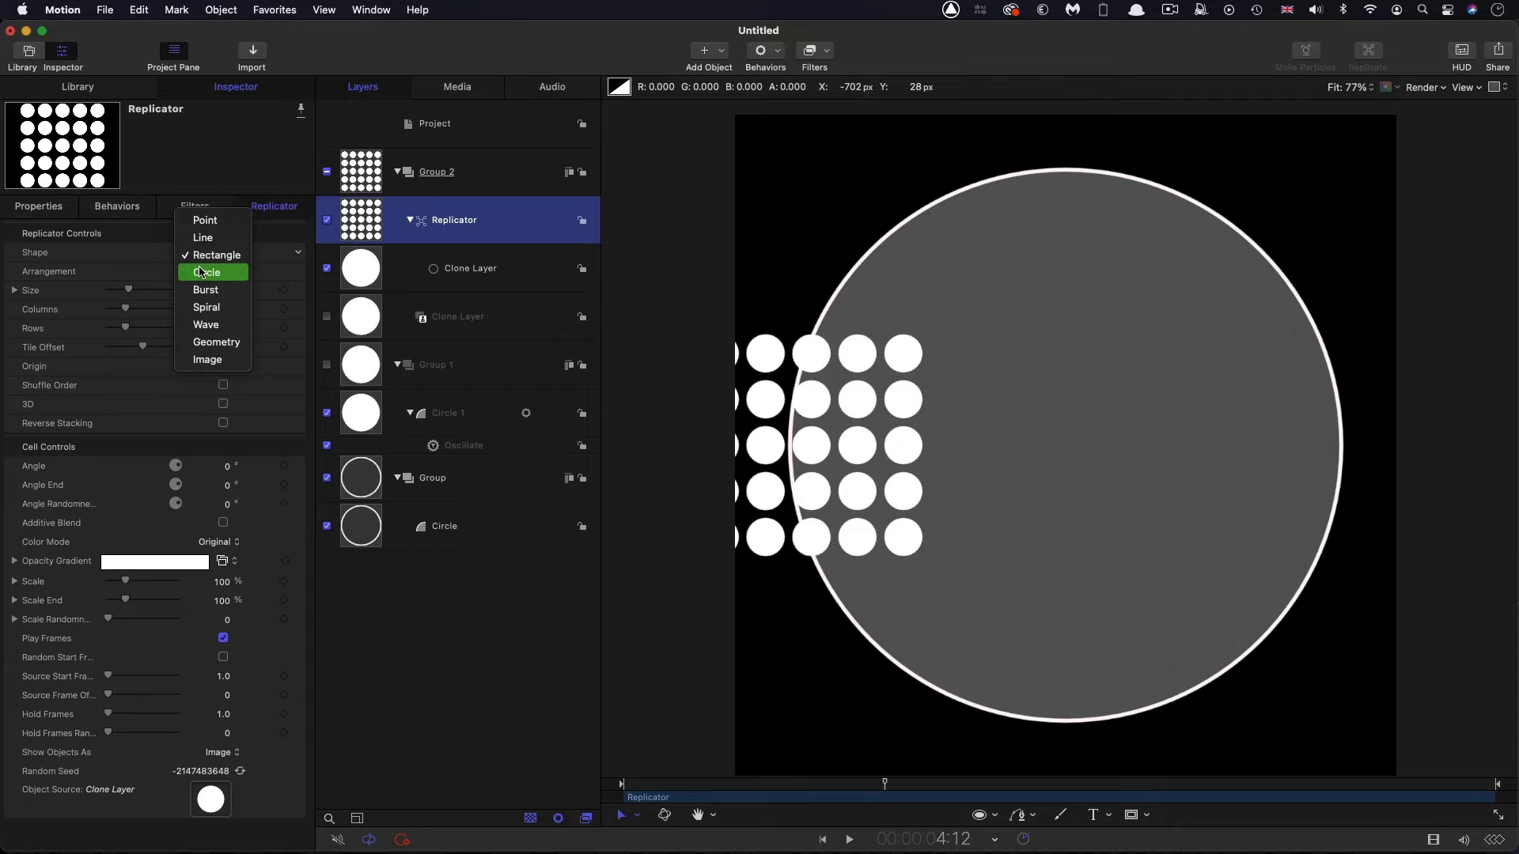
left_click(200, 272)
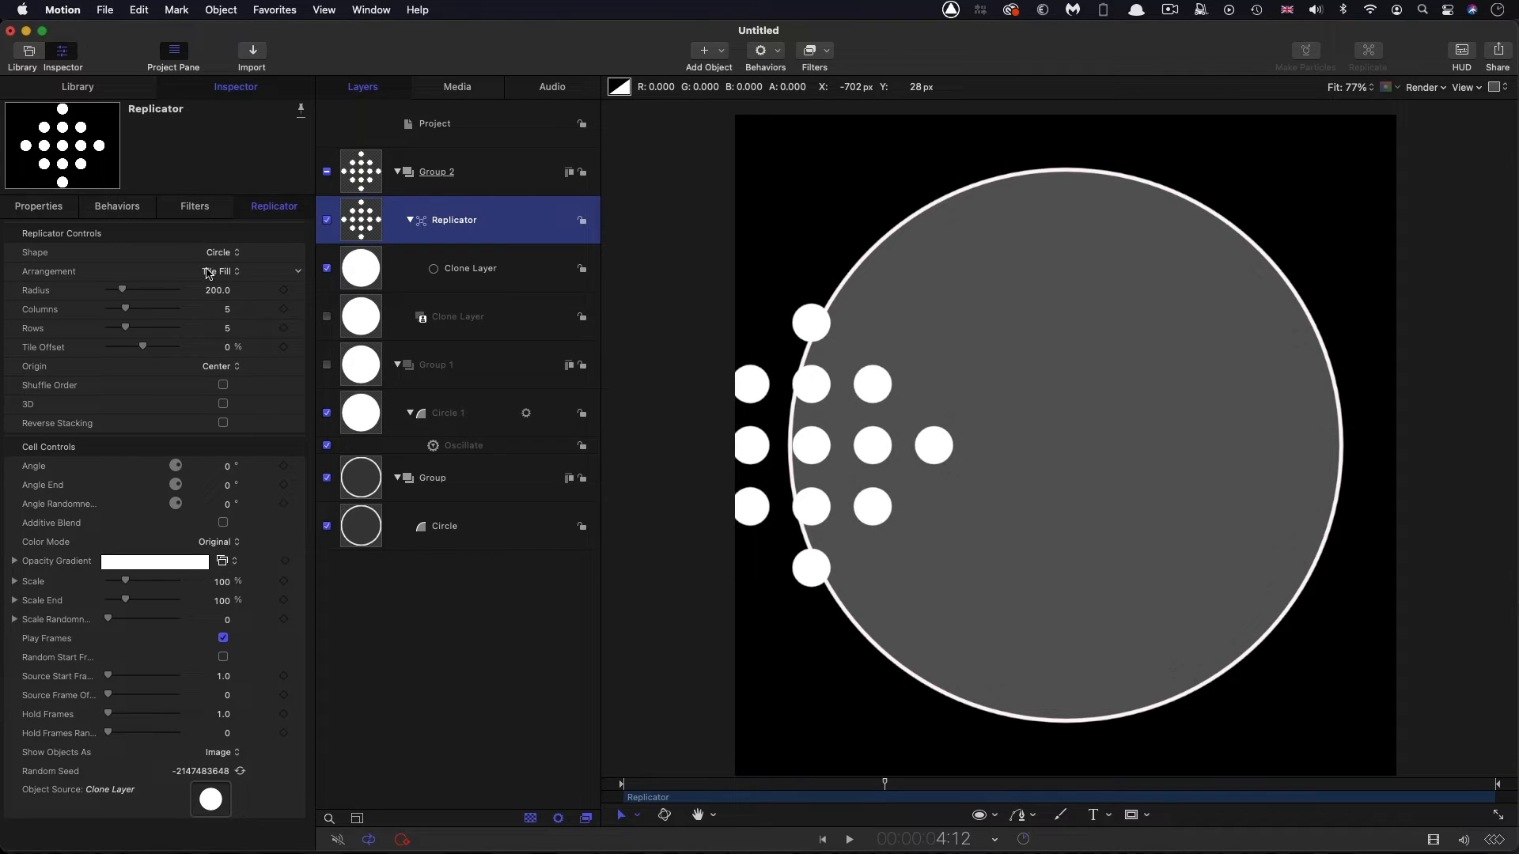
left_click(209, 272)
left_click(222, 257)
Step: Set the circle replicator's radius to 0 and its number of points to 18
left_click(221, 290)
type("0")
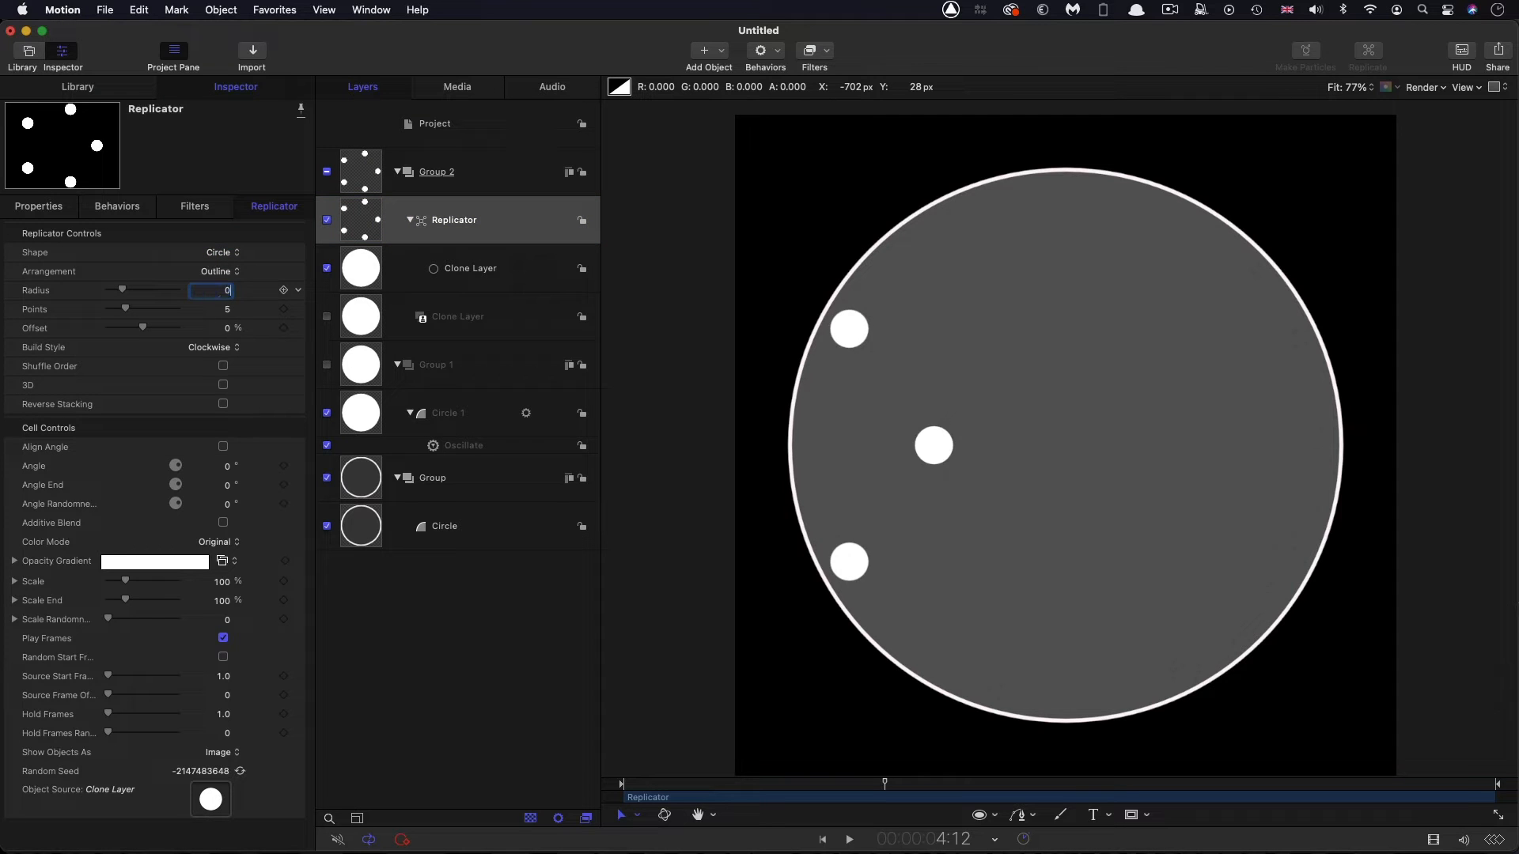
key("Tab")
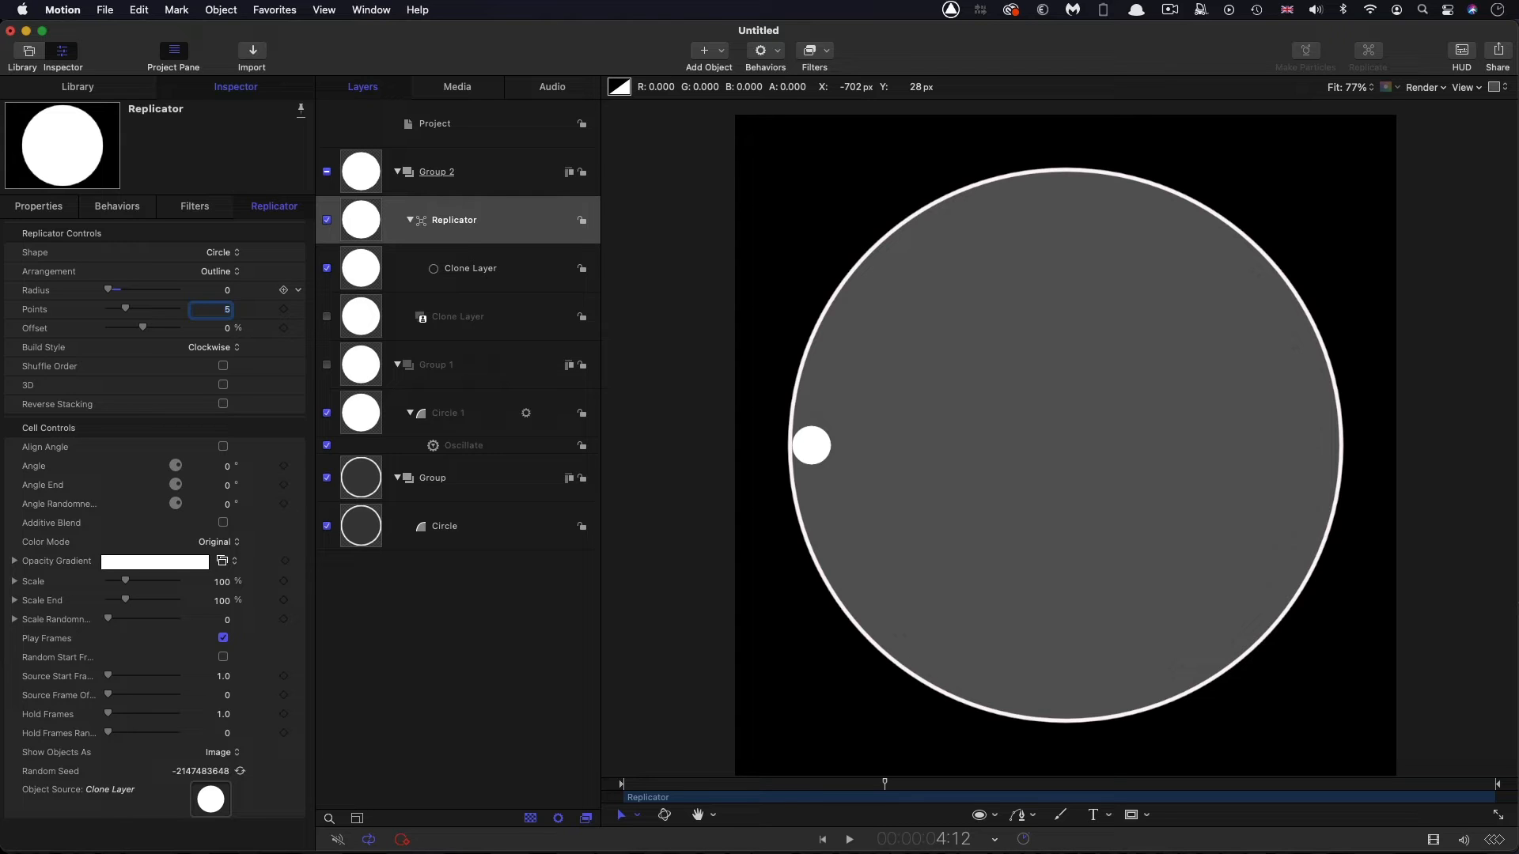
type("18")
key("Tab")
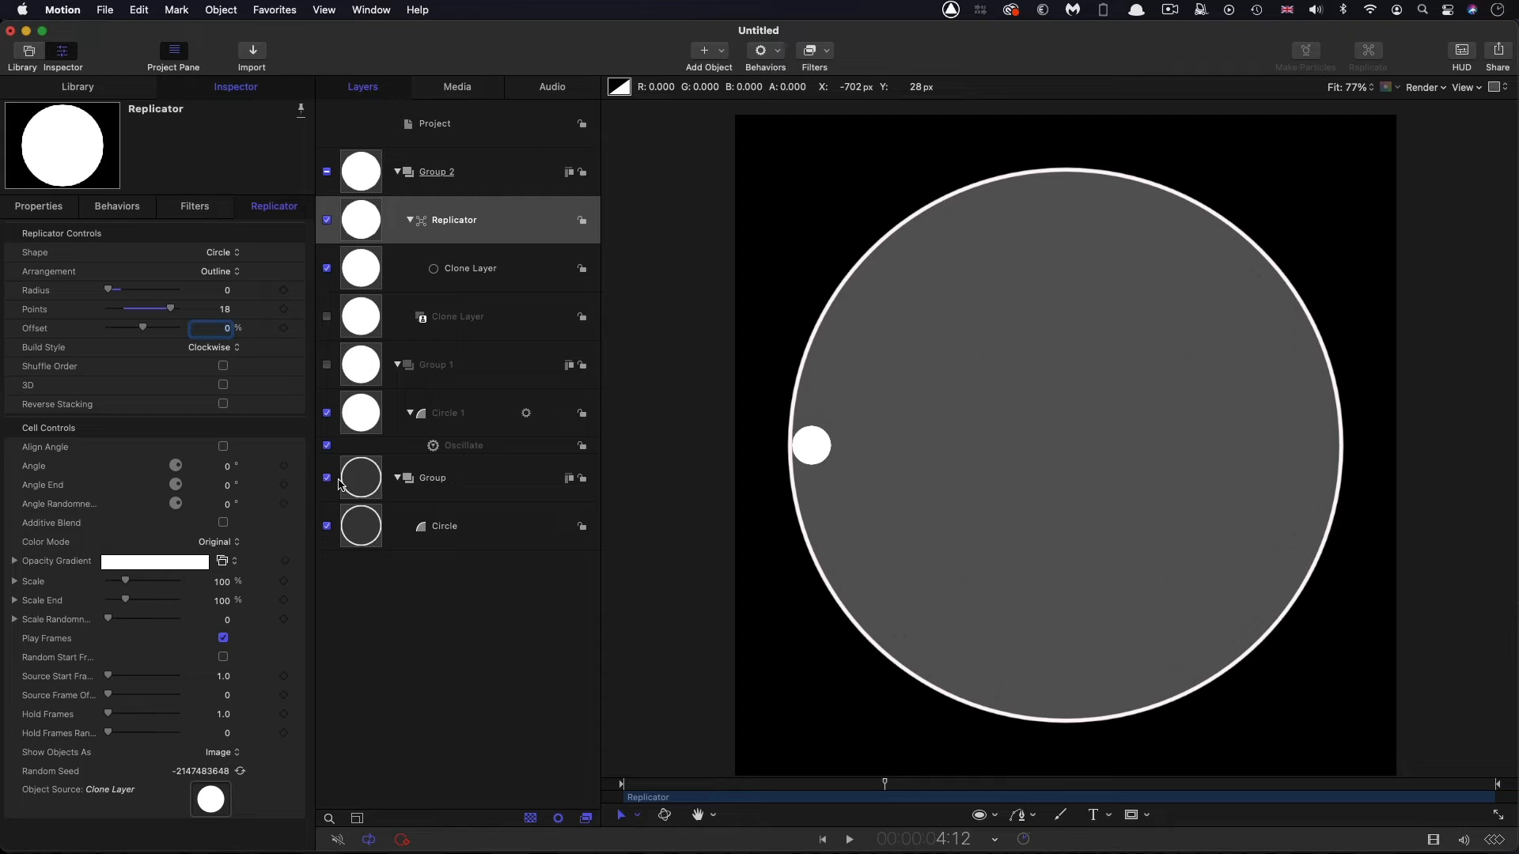
Step: Set the circle replicator's Angle End to 180° and scrub a few frames to check the copies' movement
left_click(227, 485)
type("180")
key("Return")
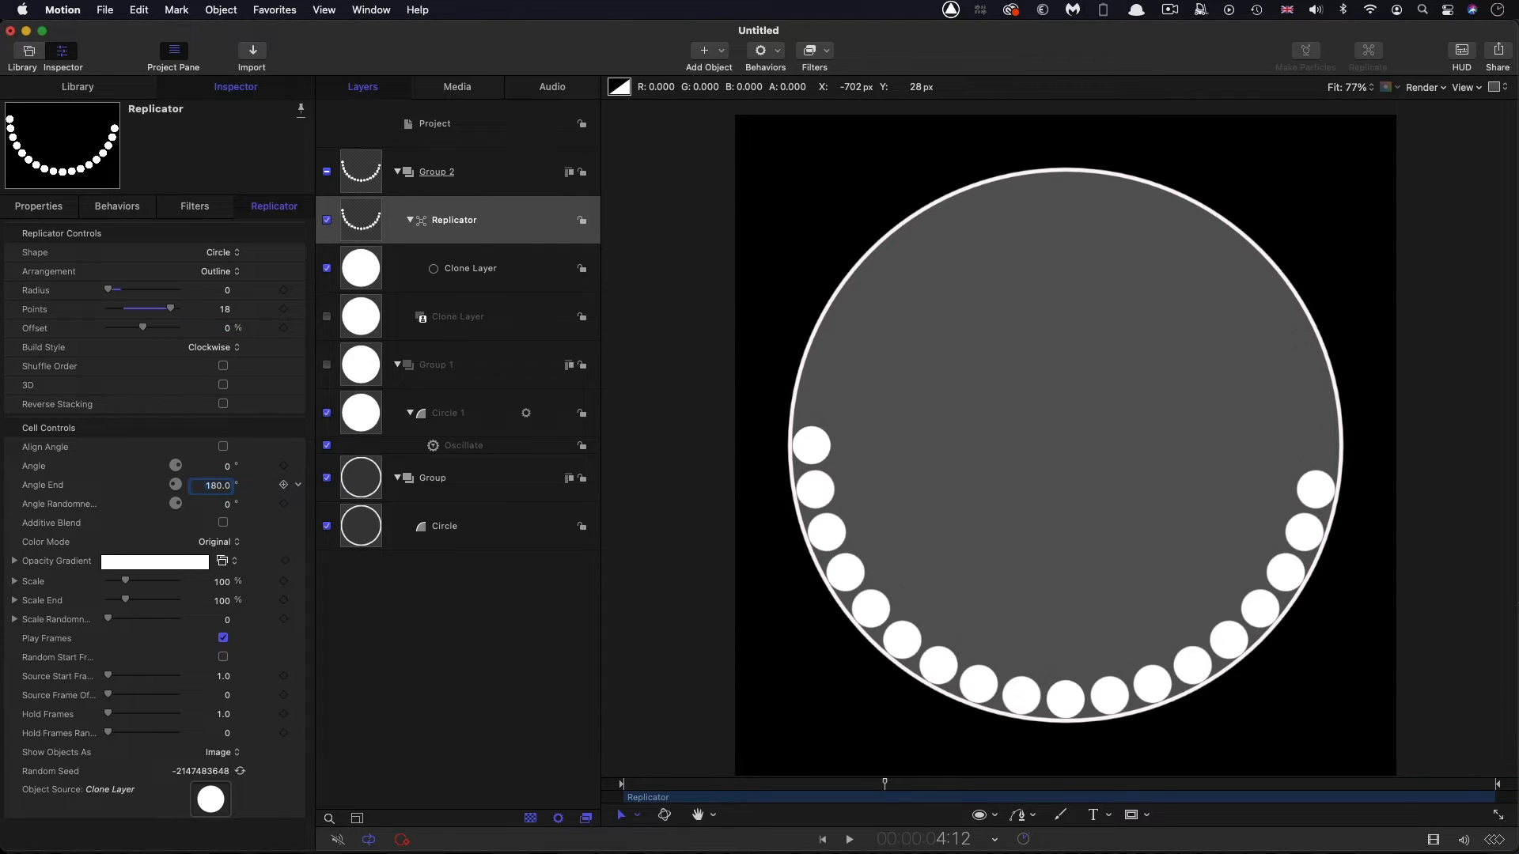
mouse_move(884, 785)
left_mouse_down()
mouse_move(1055, 789)
mouse_move(874, 787)
left_mouse_up()
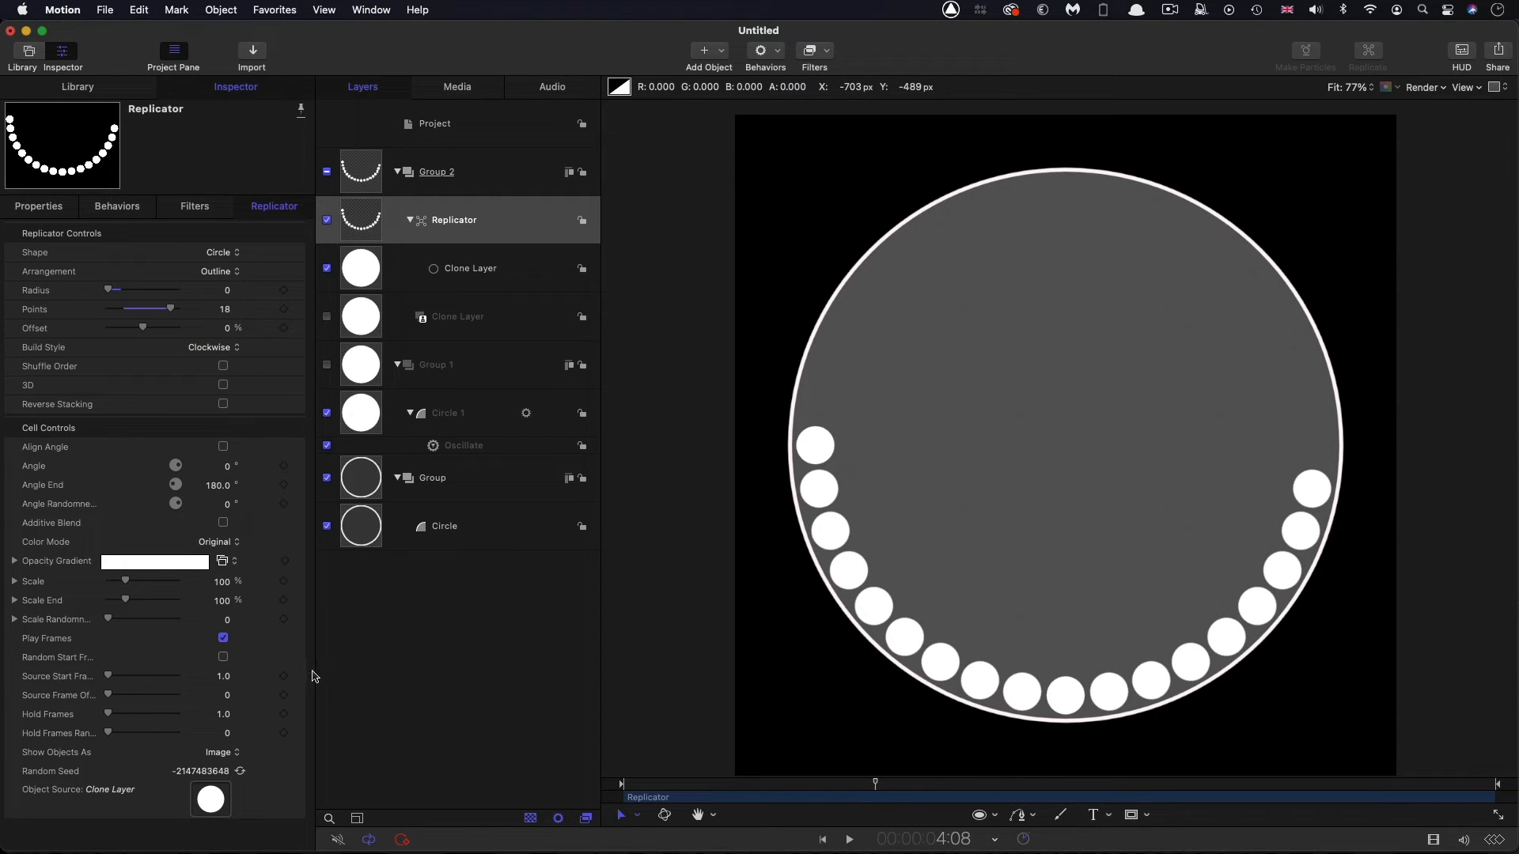
Step: Set the circle replicator's Source Frame Offset to 4 and play back the animation
left_click_drag(316, 673, 415, 676)
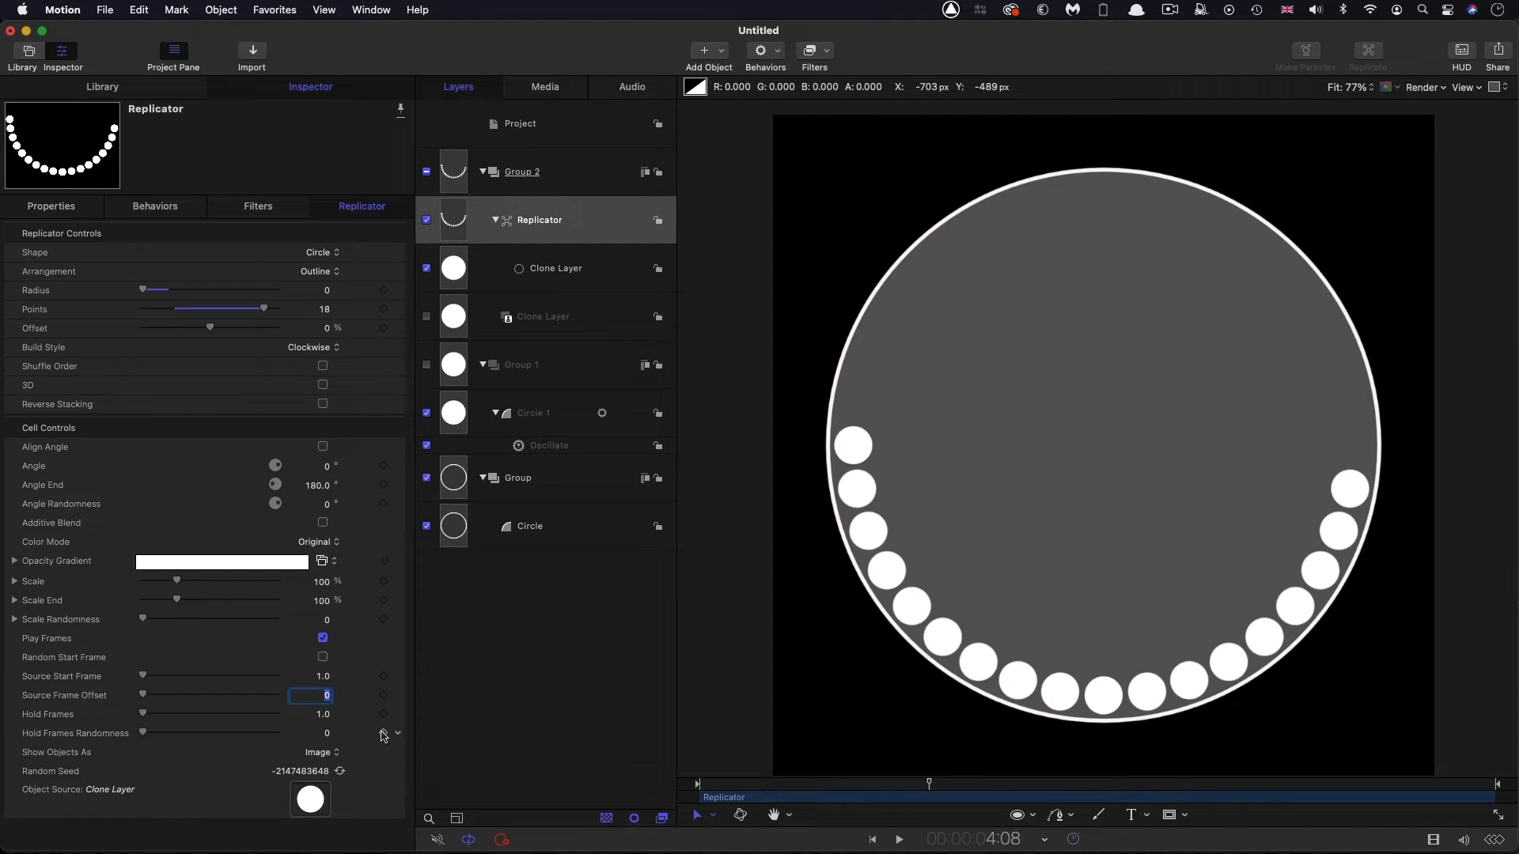
type("4")
key("Return")
key("space")
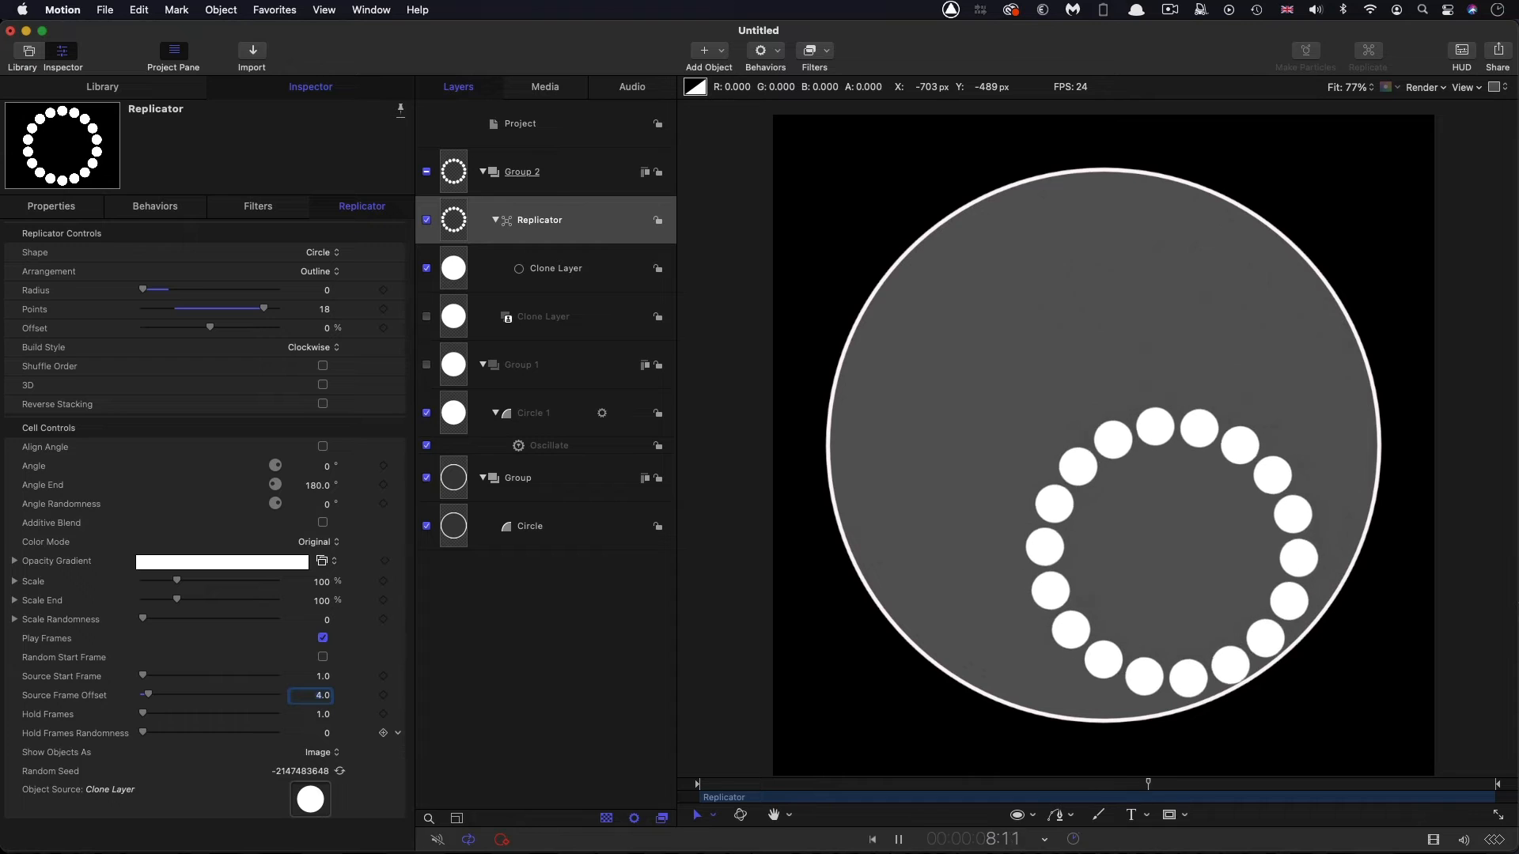
key("space")
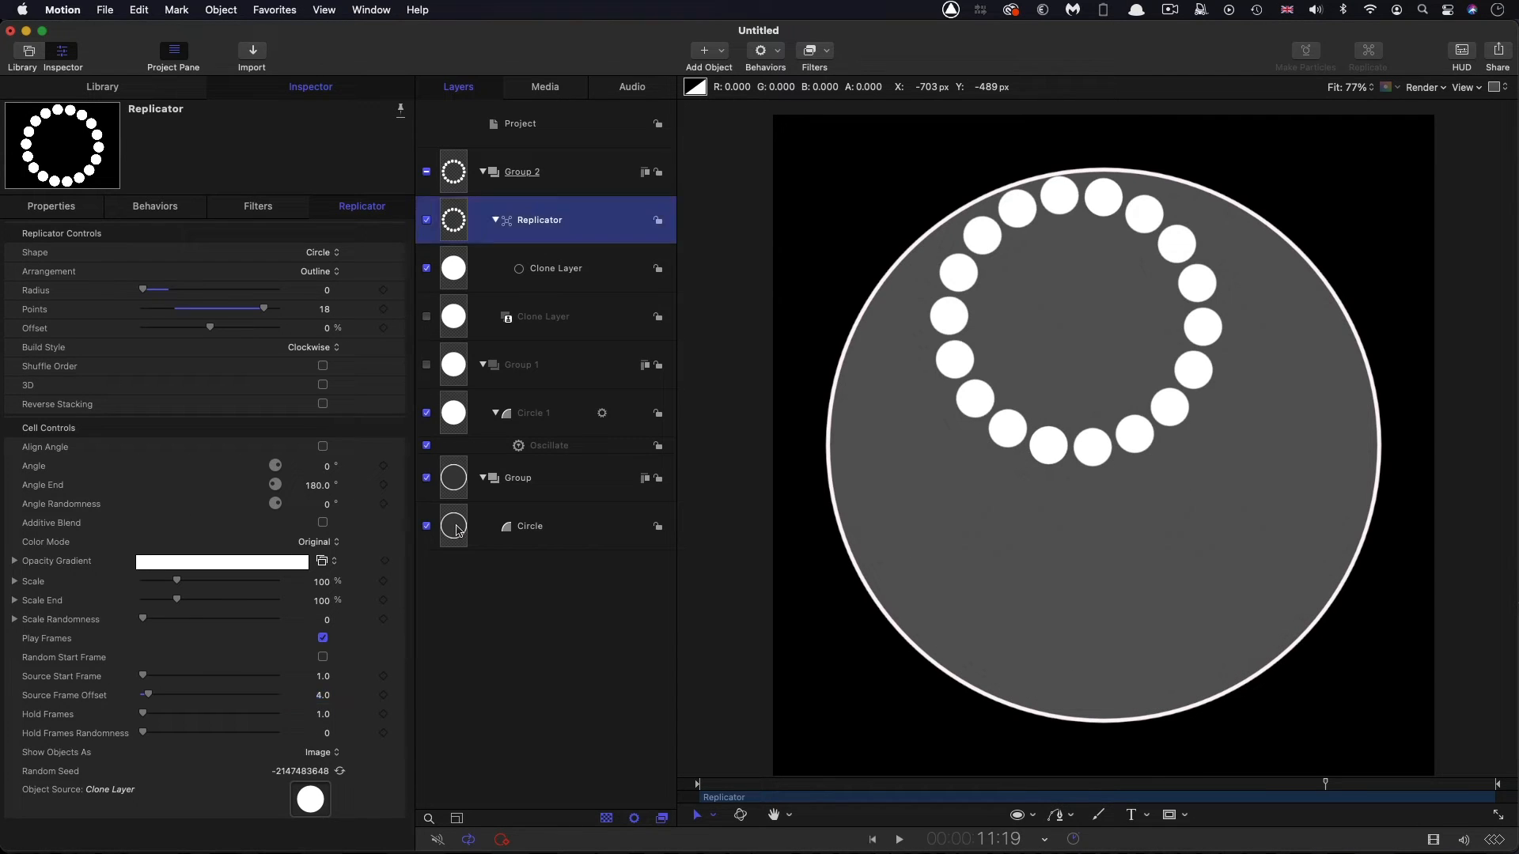
Step: Draw a vertical line about 894 px long through the middle of the large circle in the same group
left_click(454, 528)
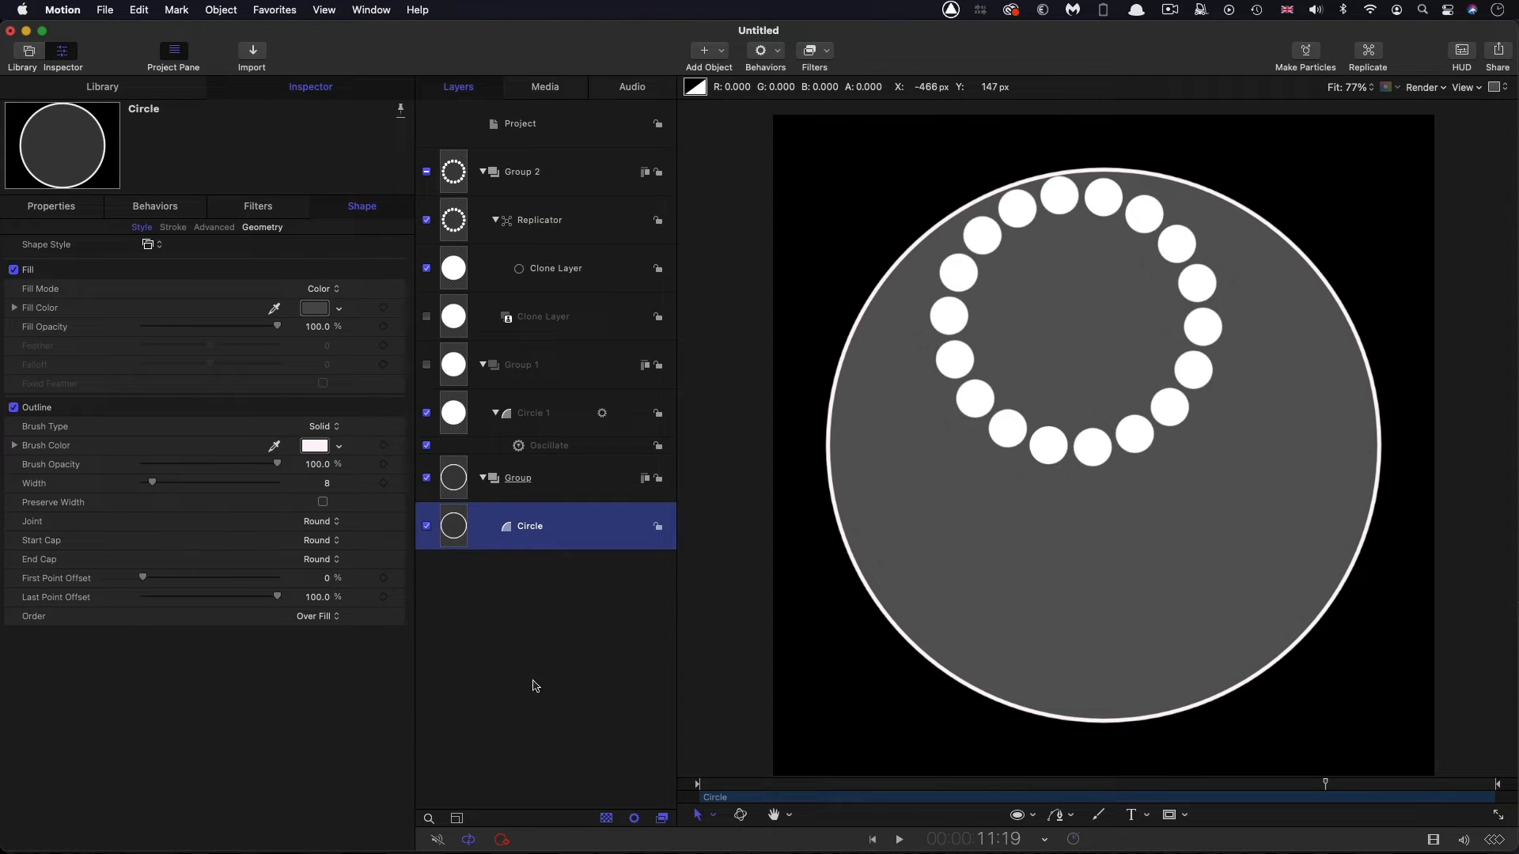
left_click(1032, 816)
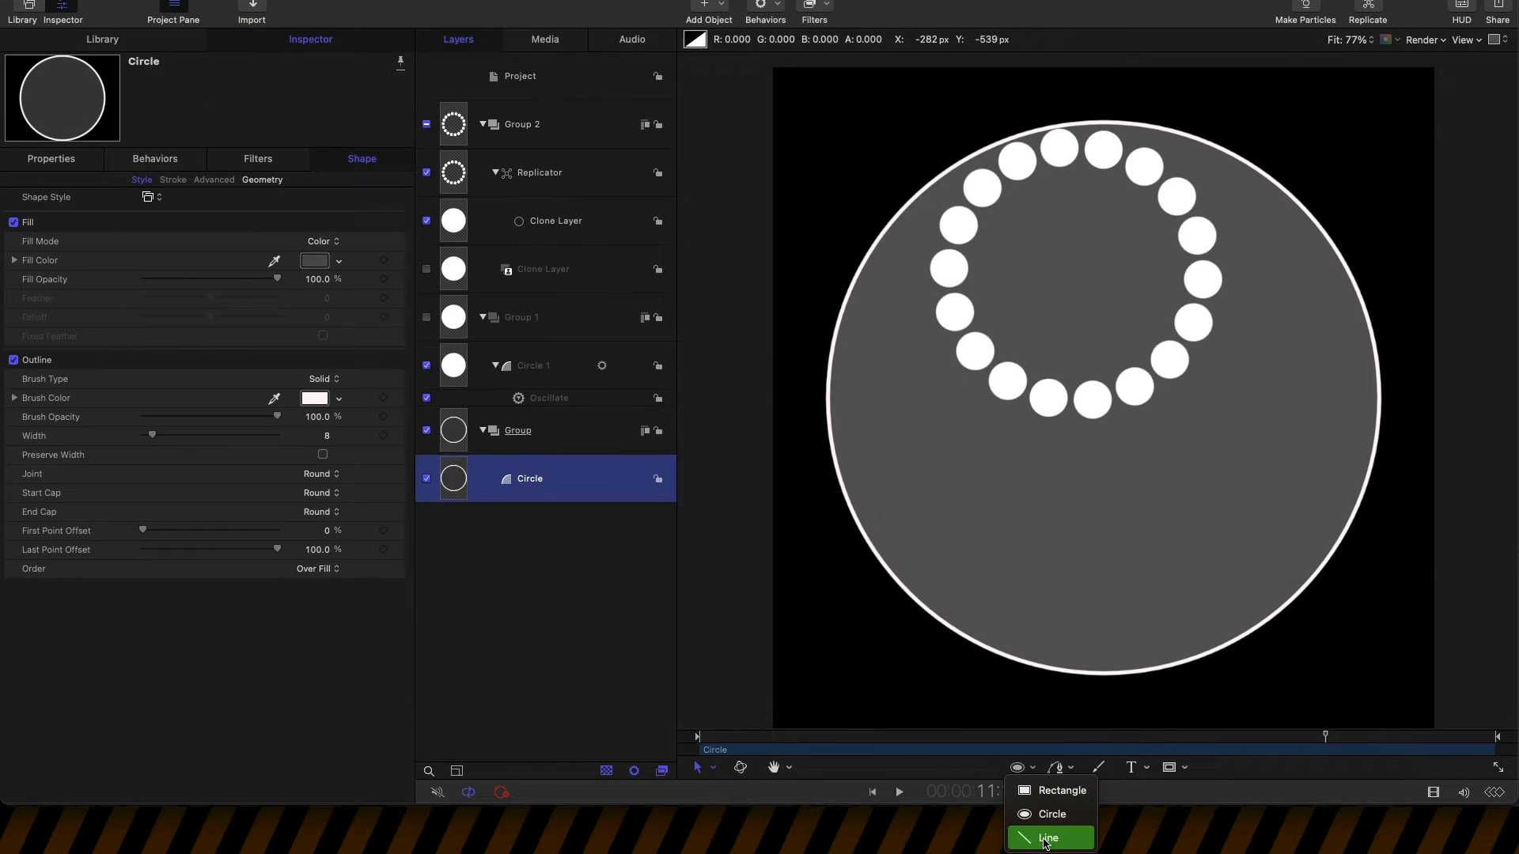
left_click(1046, 839)
left_click_drag(1097, 124, 1111, 672)
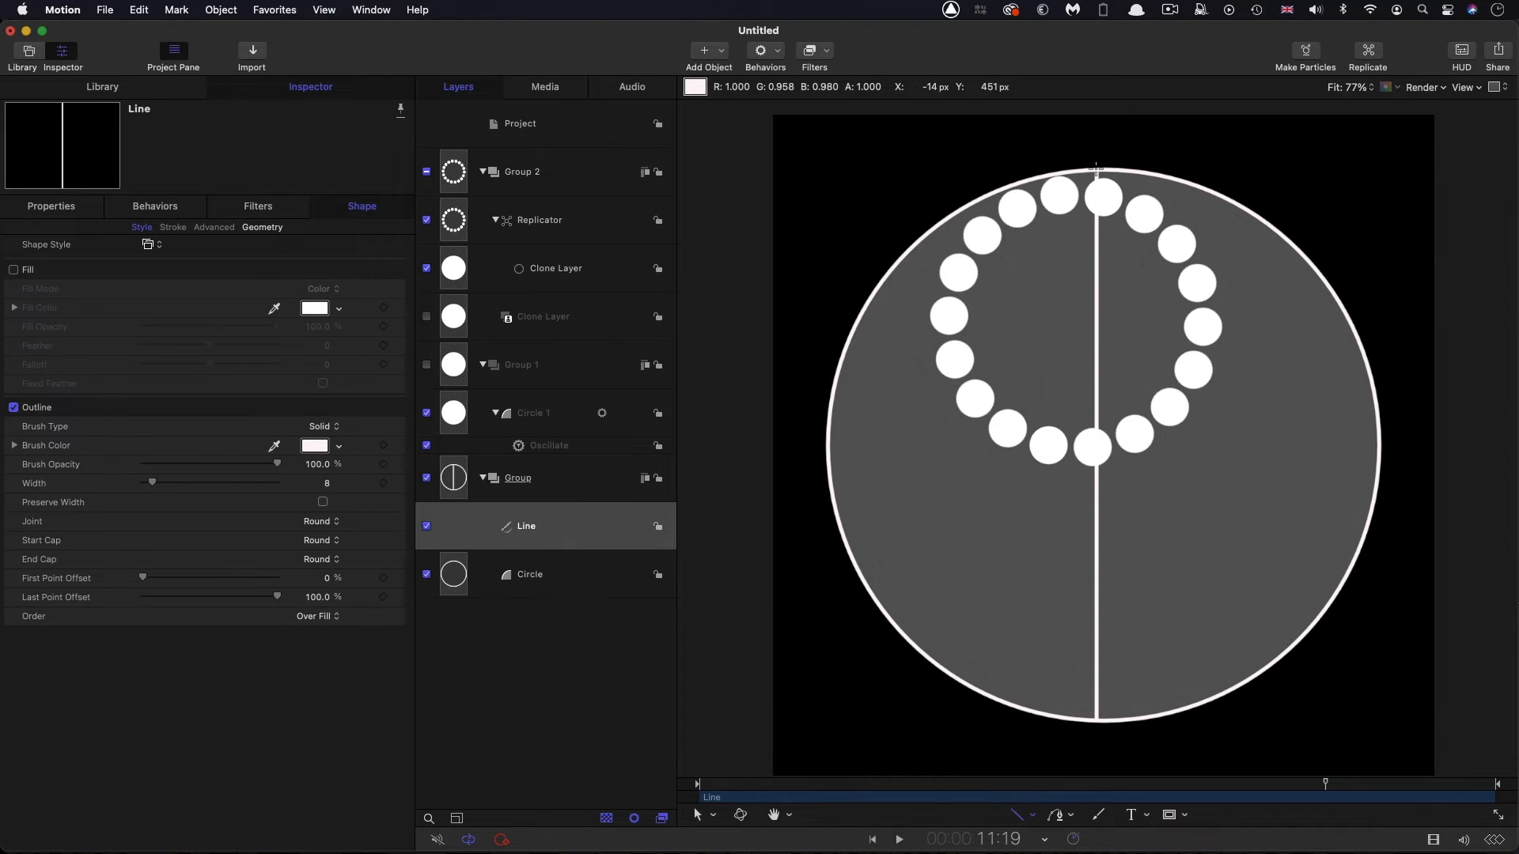
Step: Set the line's control points to Y 450 for Point 1 and Y -450 for Point 2
left_click(262, 227)
left_click(316, 371)
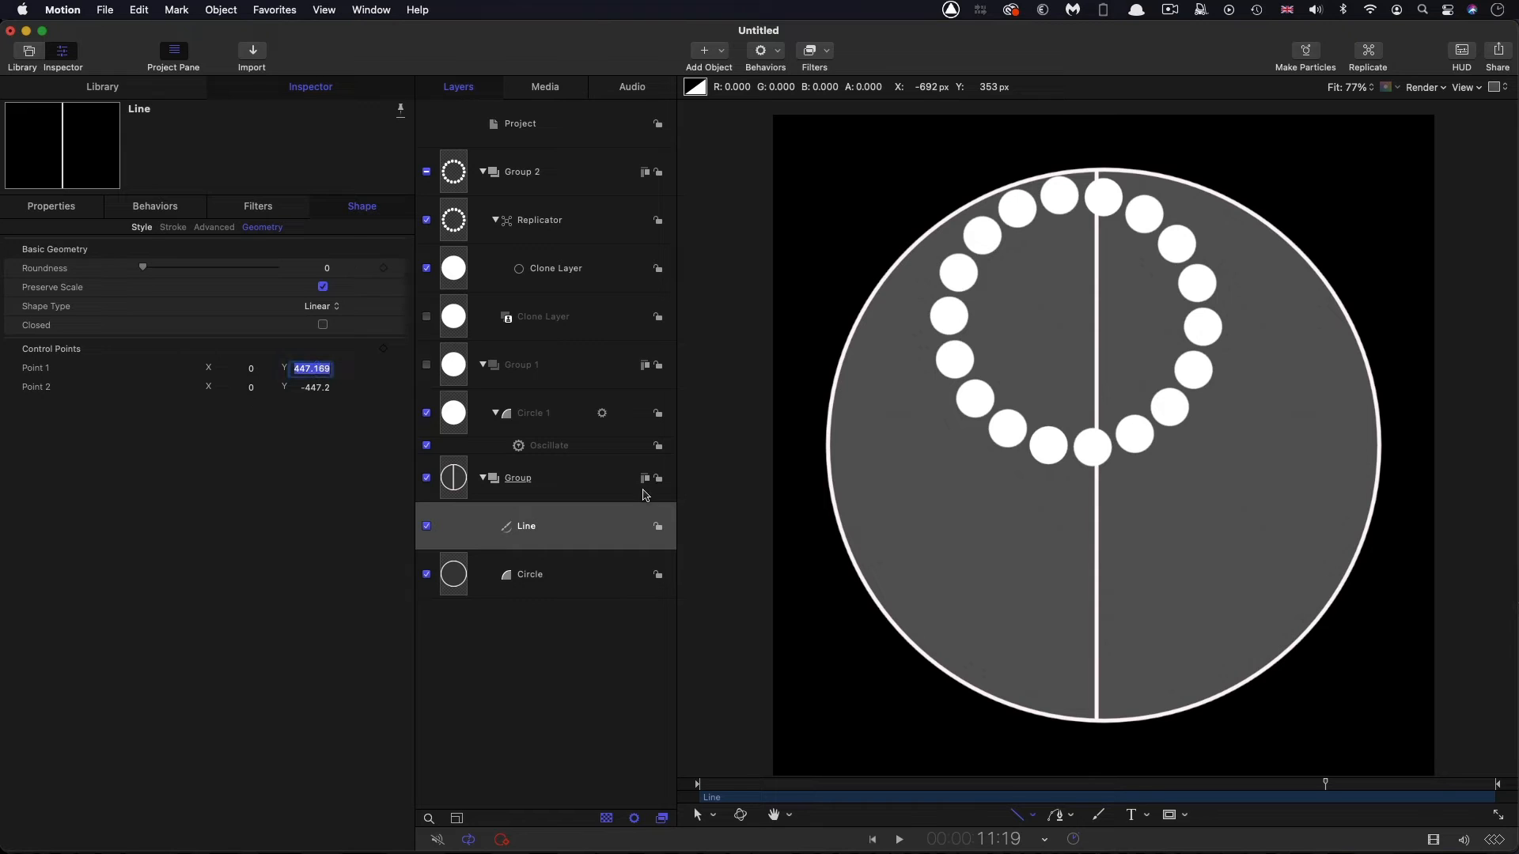
type("450")
key("Tab")
key("Tab")
type("-450")
key("Return")
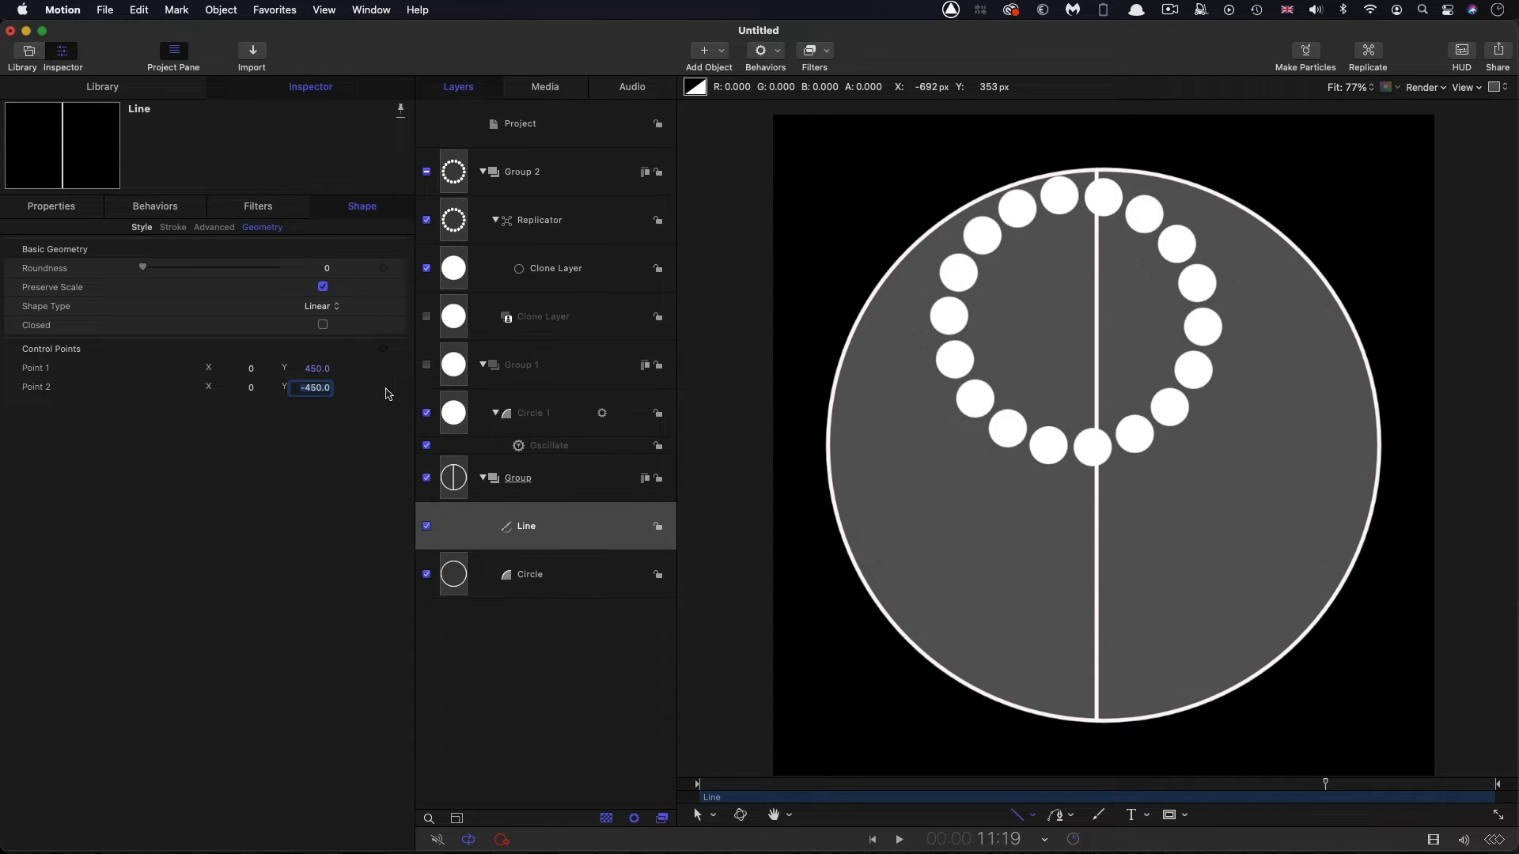
Step: Reset the line's transform to centre it in the large circle
left_click(63, 207)
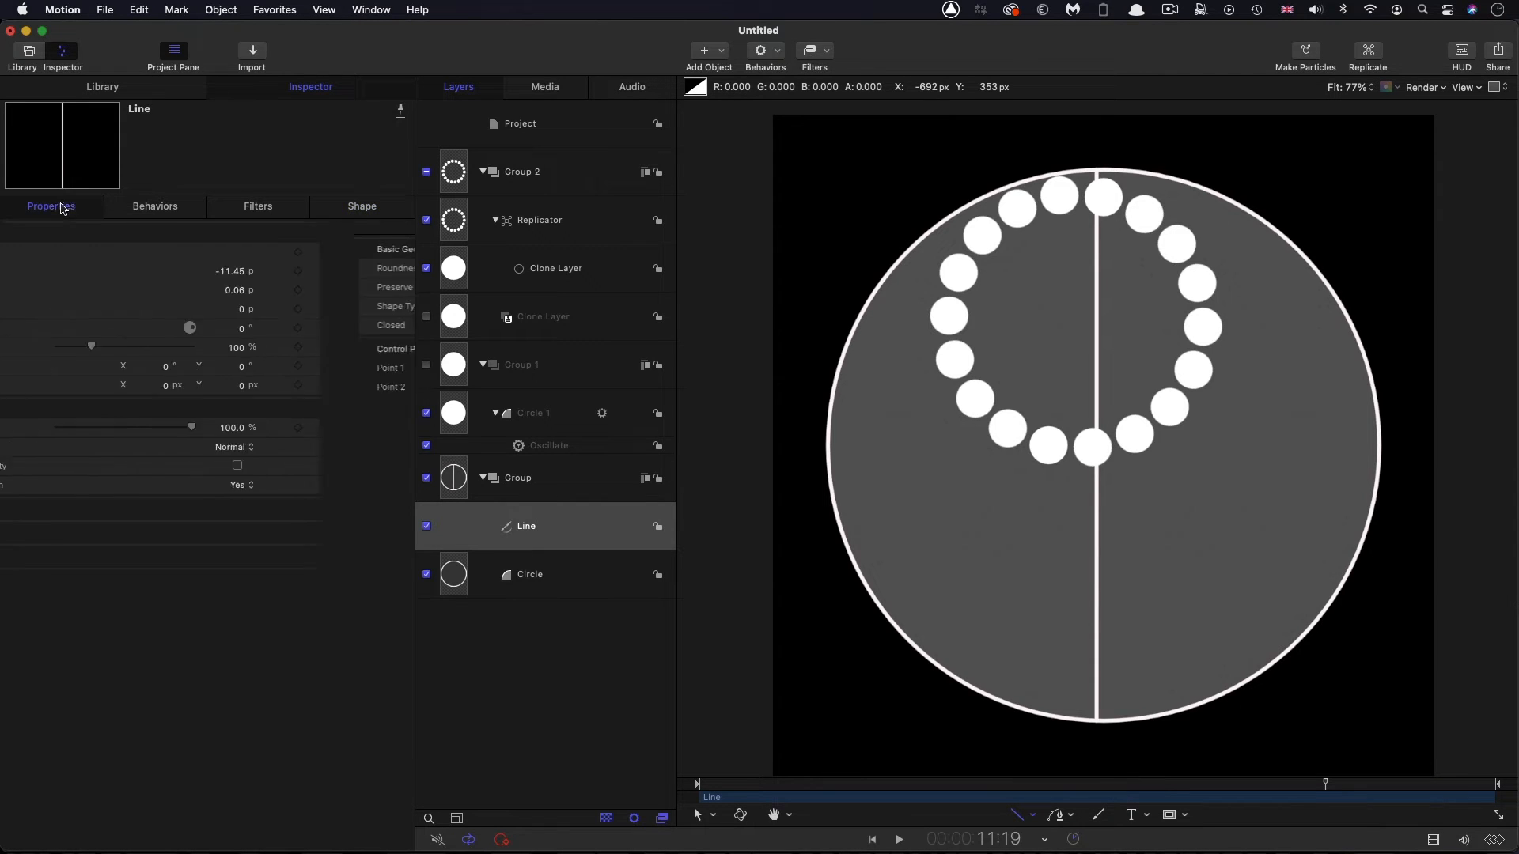
right_click(222, 235)
left_click(273, 241)
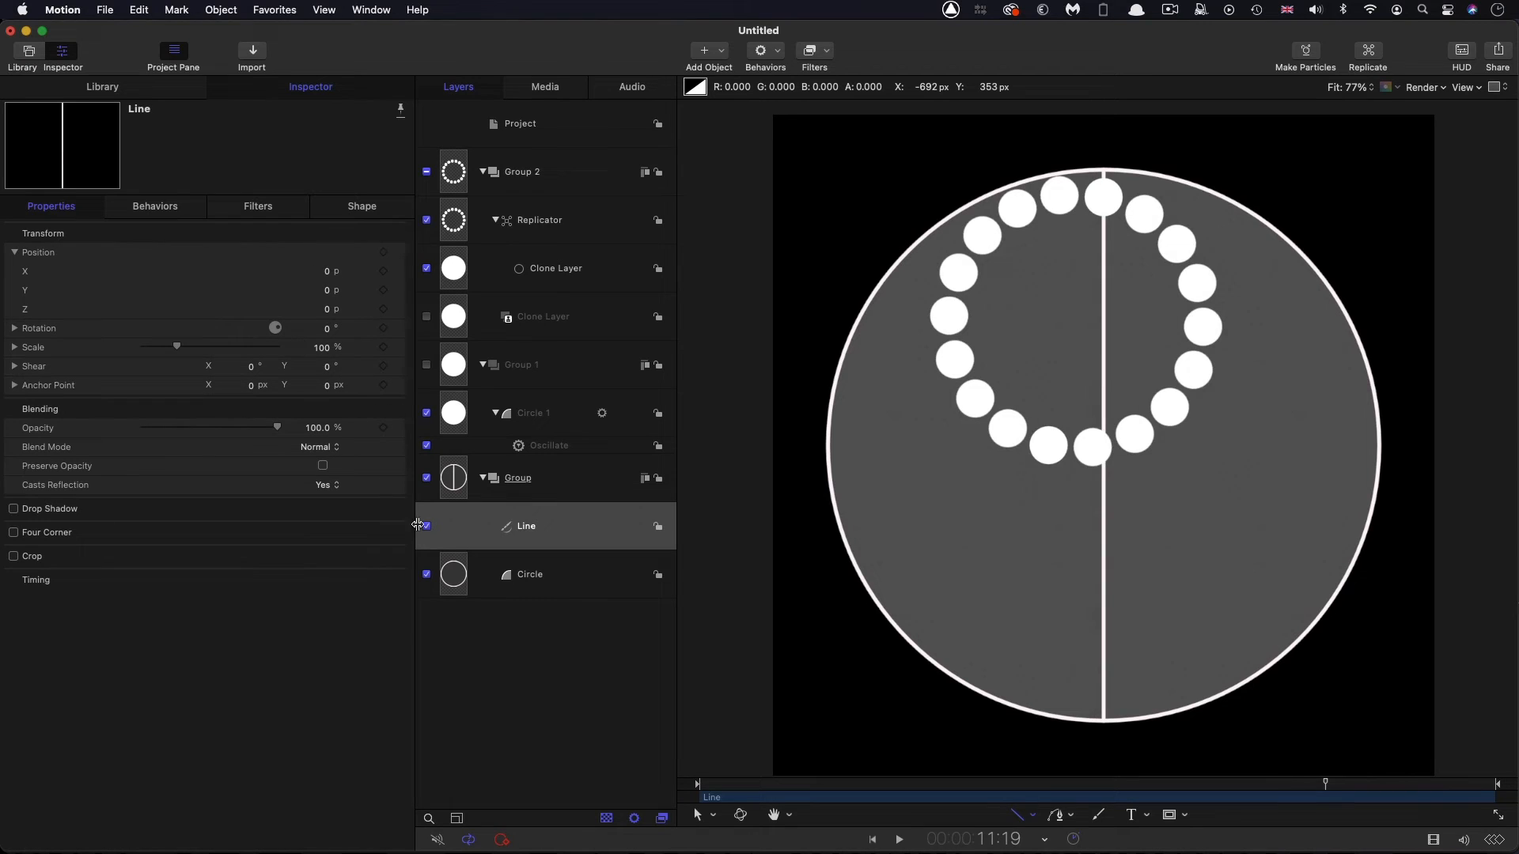
Step: Set the line's outline width to 1 and darken its brush color to 35% gray brightness
left_click(370, 207)
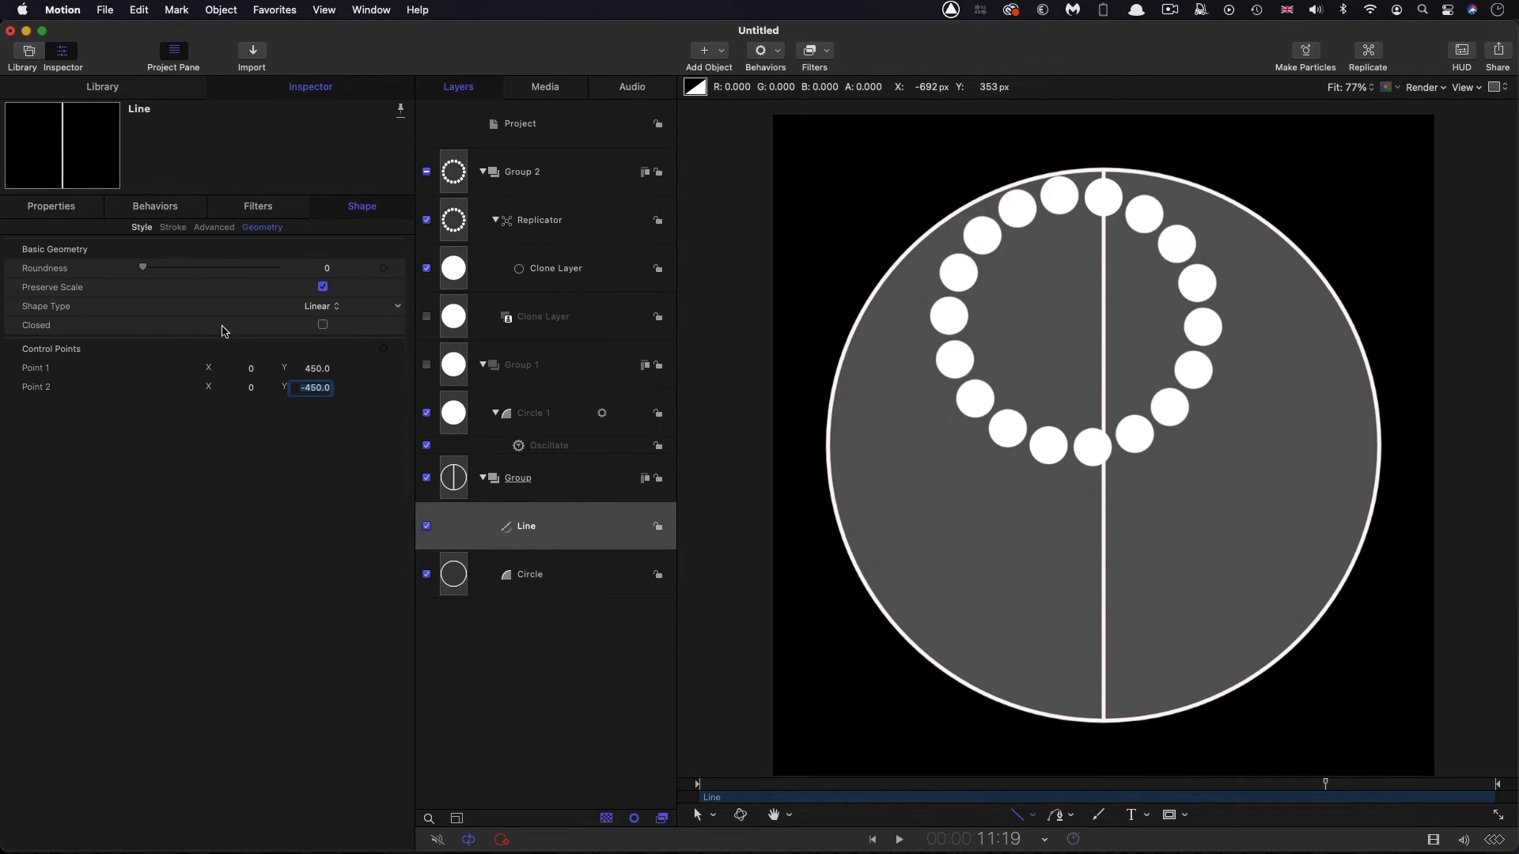
left_click(139, 227)
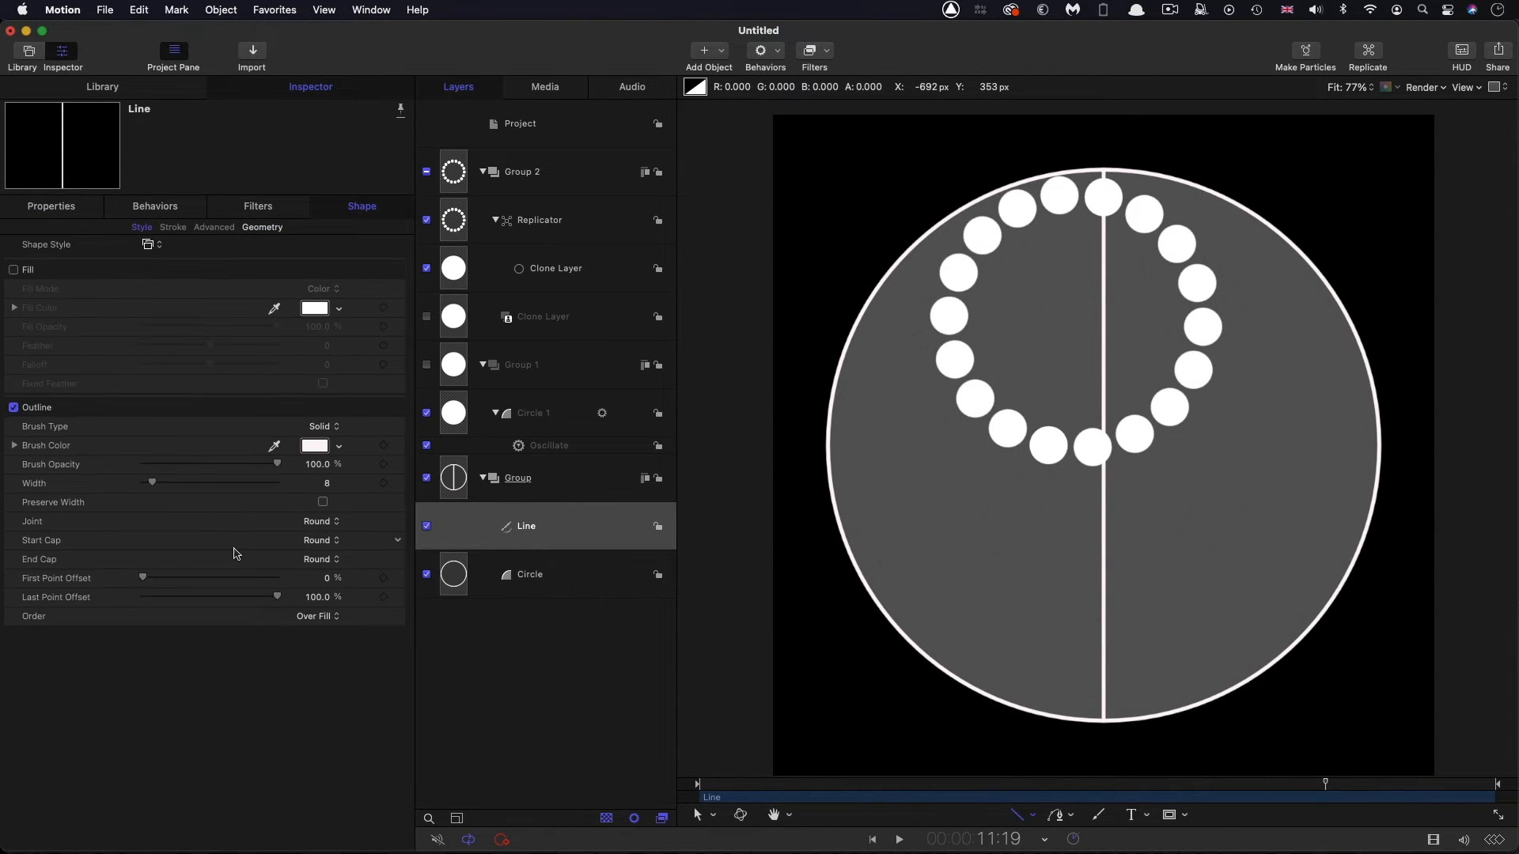
type("1")
key("Return")
left_click(316, 446)
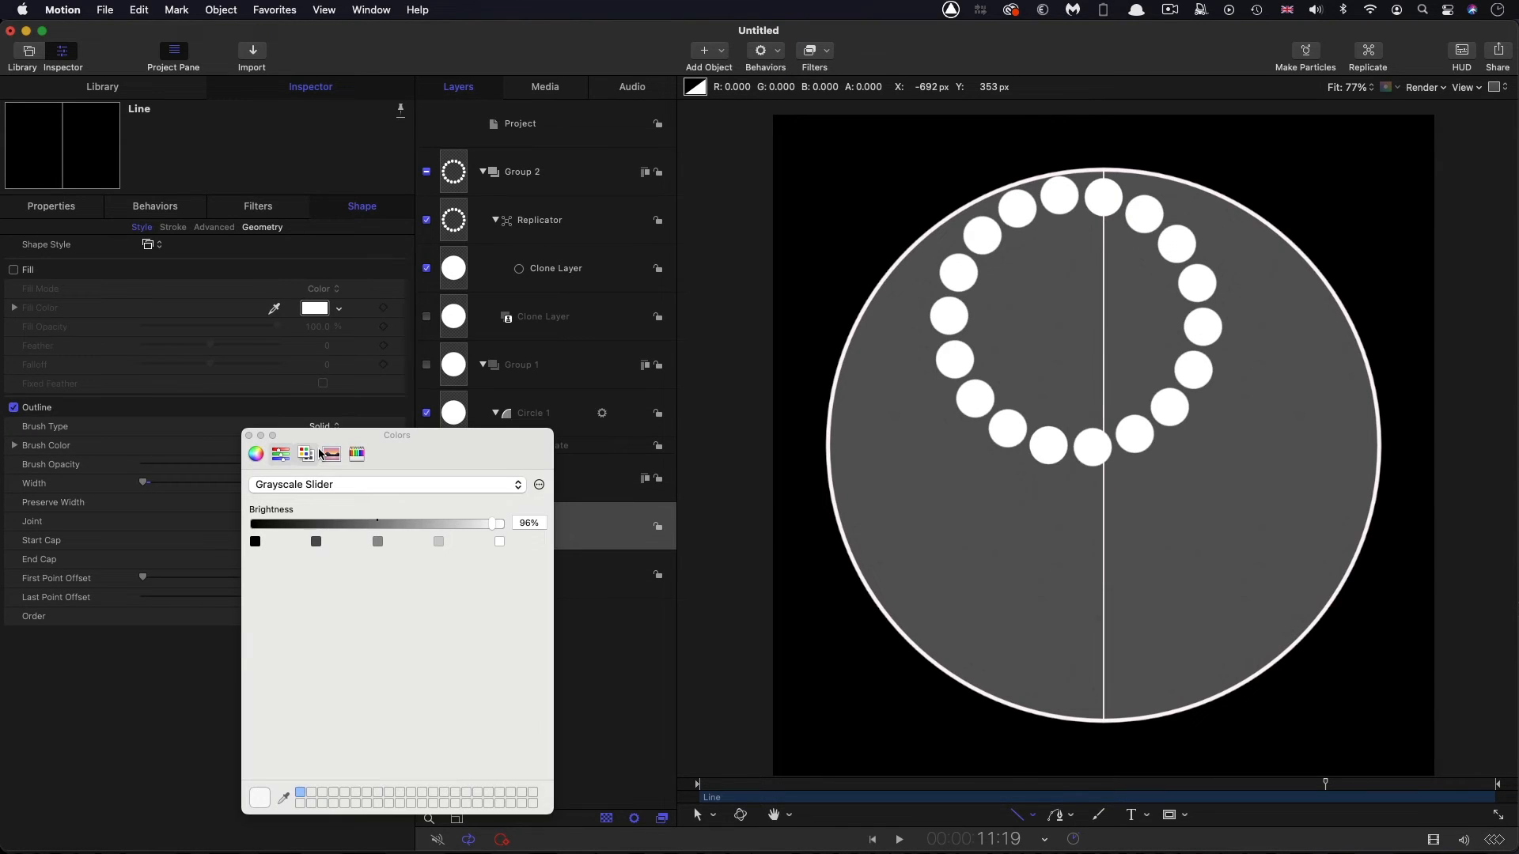
left_click_drag(495, 526, 342, 530)
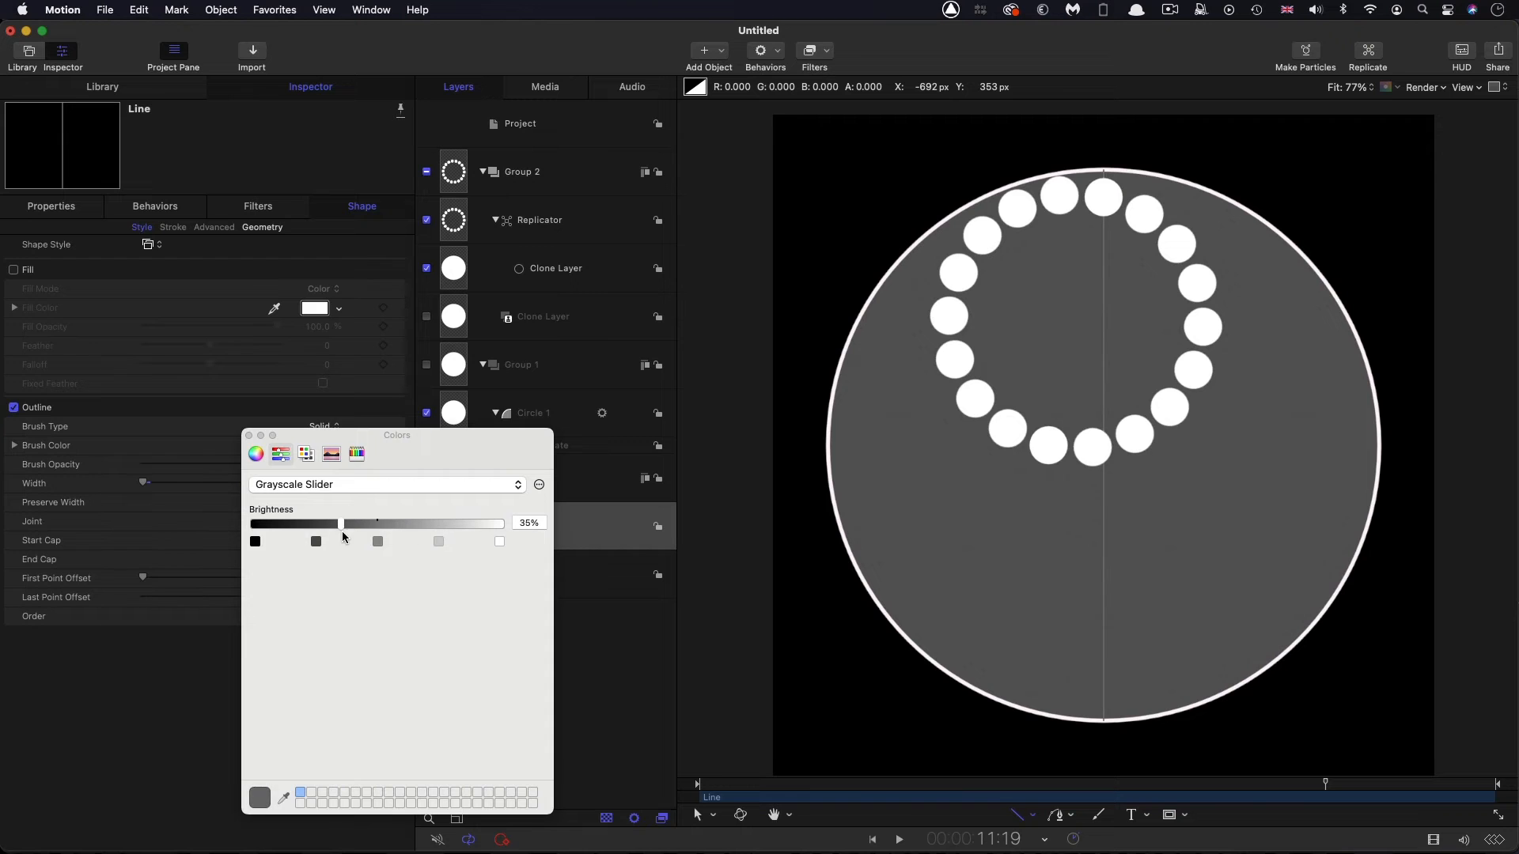
left_click(248, 437)
Step: Replicate the line using a Circle shape with radius 0 and the Outline arrangement
left_click(462, 530)
left_click(221, 9)
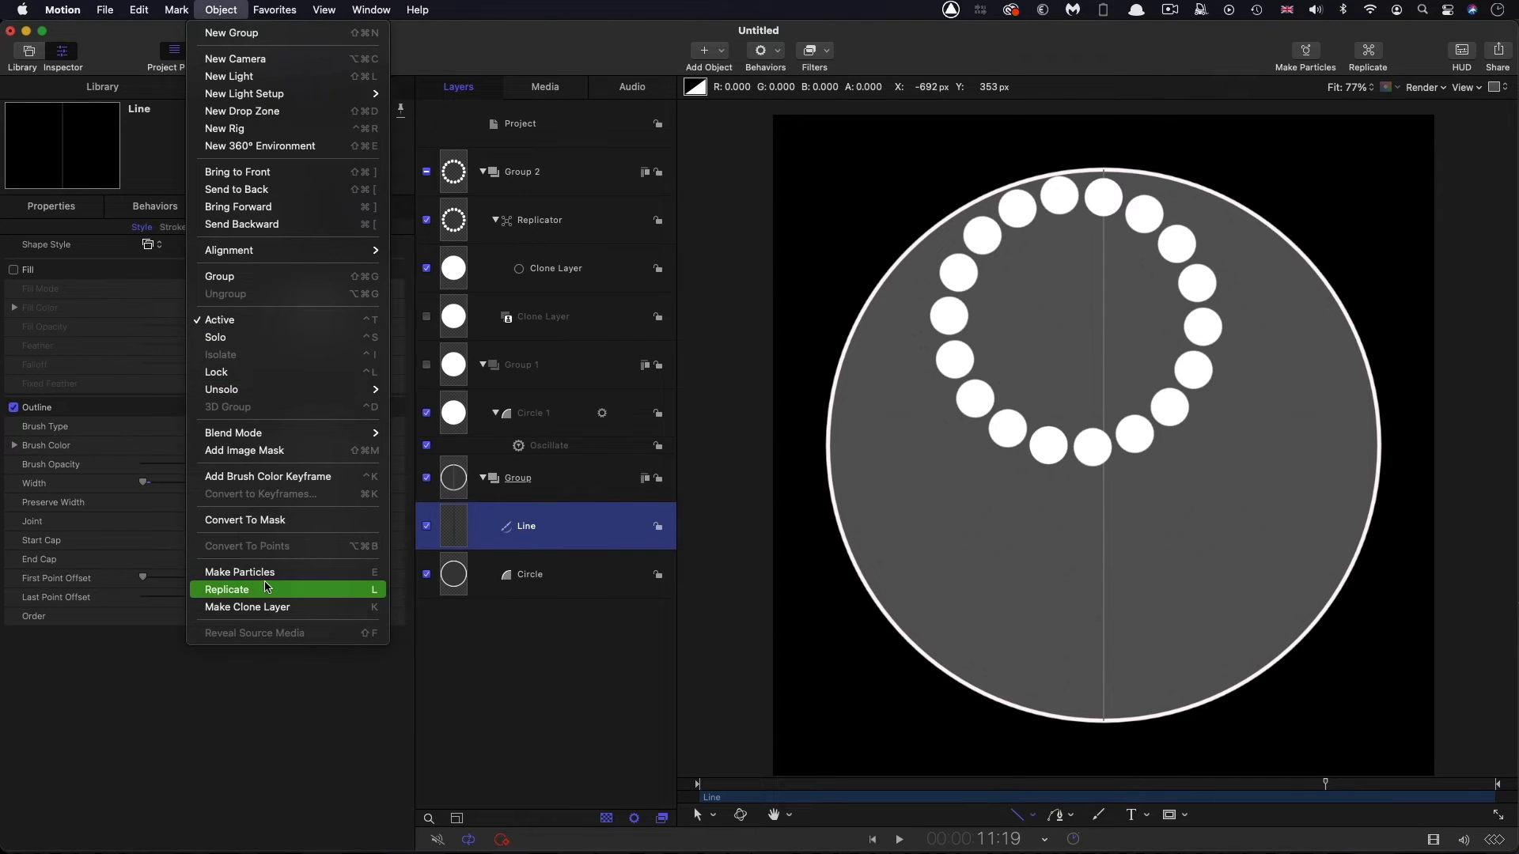
left_click(227, 589)
left_click(321, 253)
left_click(308, 272)
double_click(313, 290)
type("0")
key("Return")
left_click(320, 271)
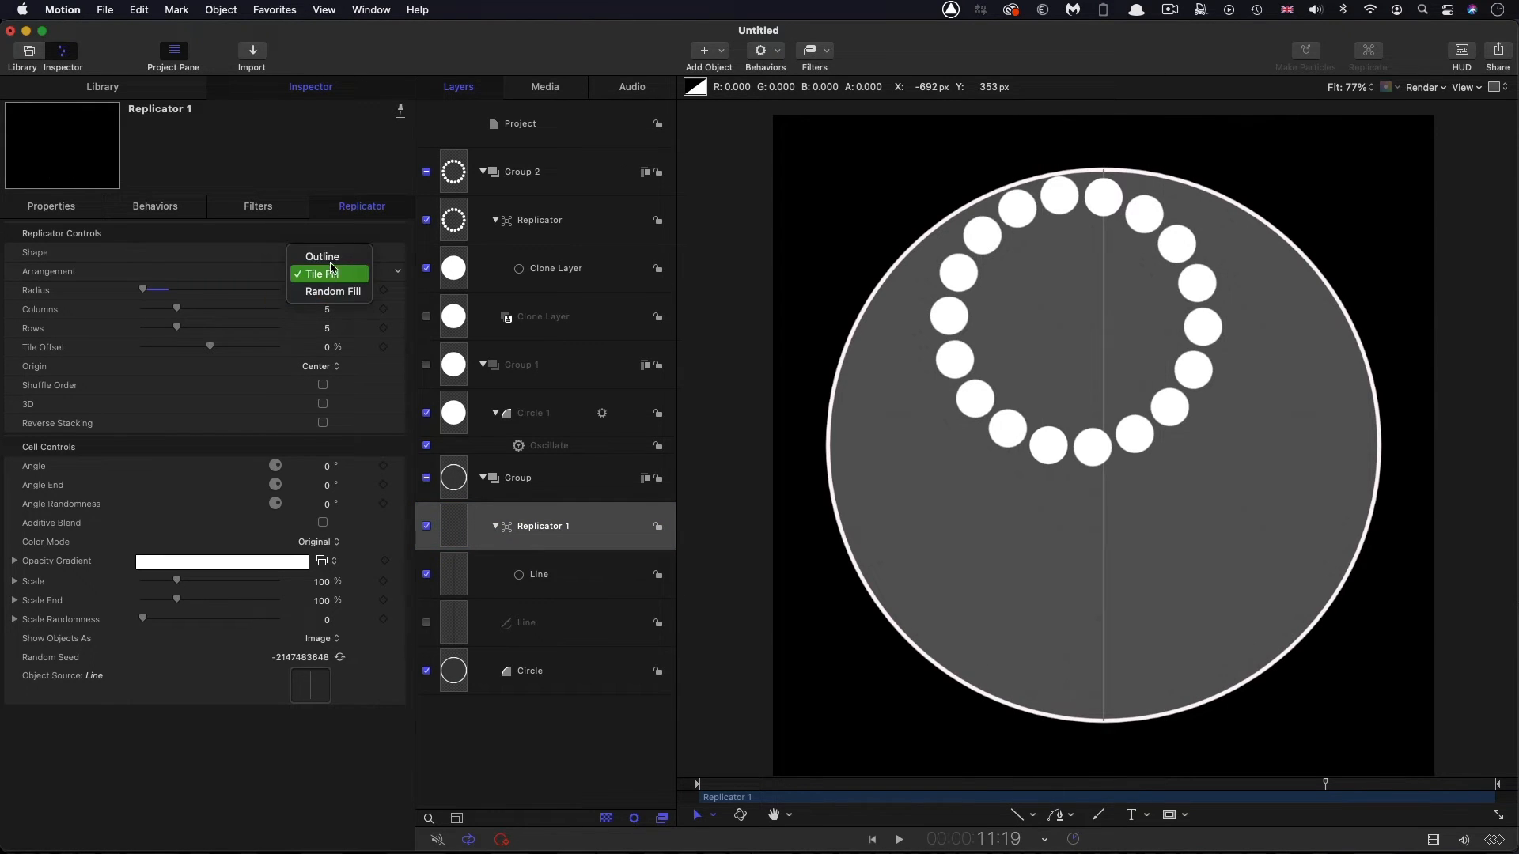
left_click(326, 257)
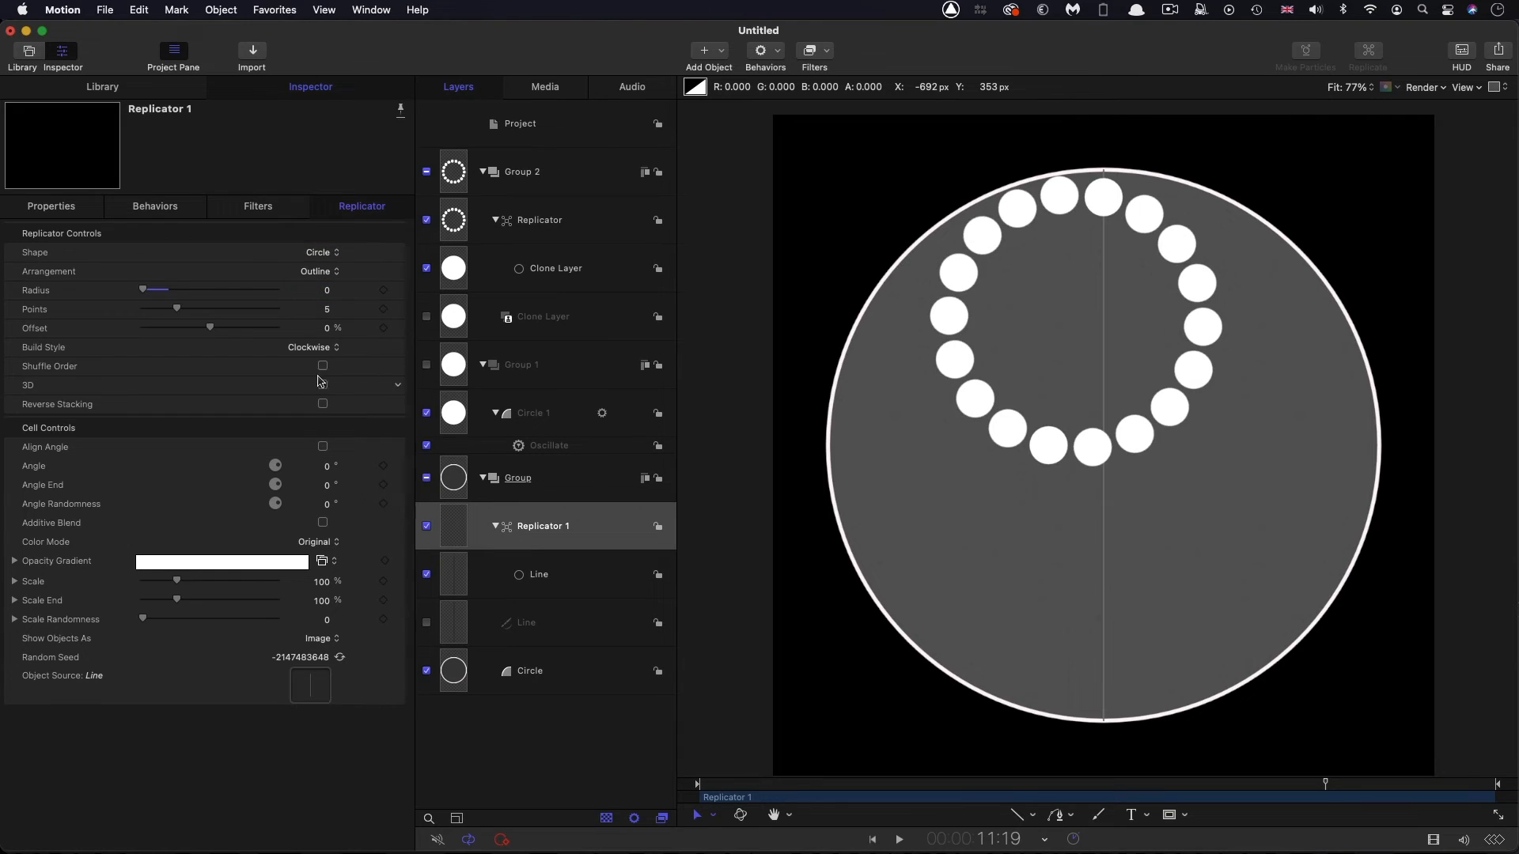
Step: Set the line replicator to 18 points with an Angle End of 180°
double_click(326, 310)
key("Return")
double_click(325, 486)
type("180")
key("Return")
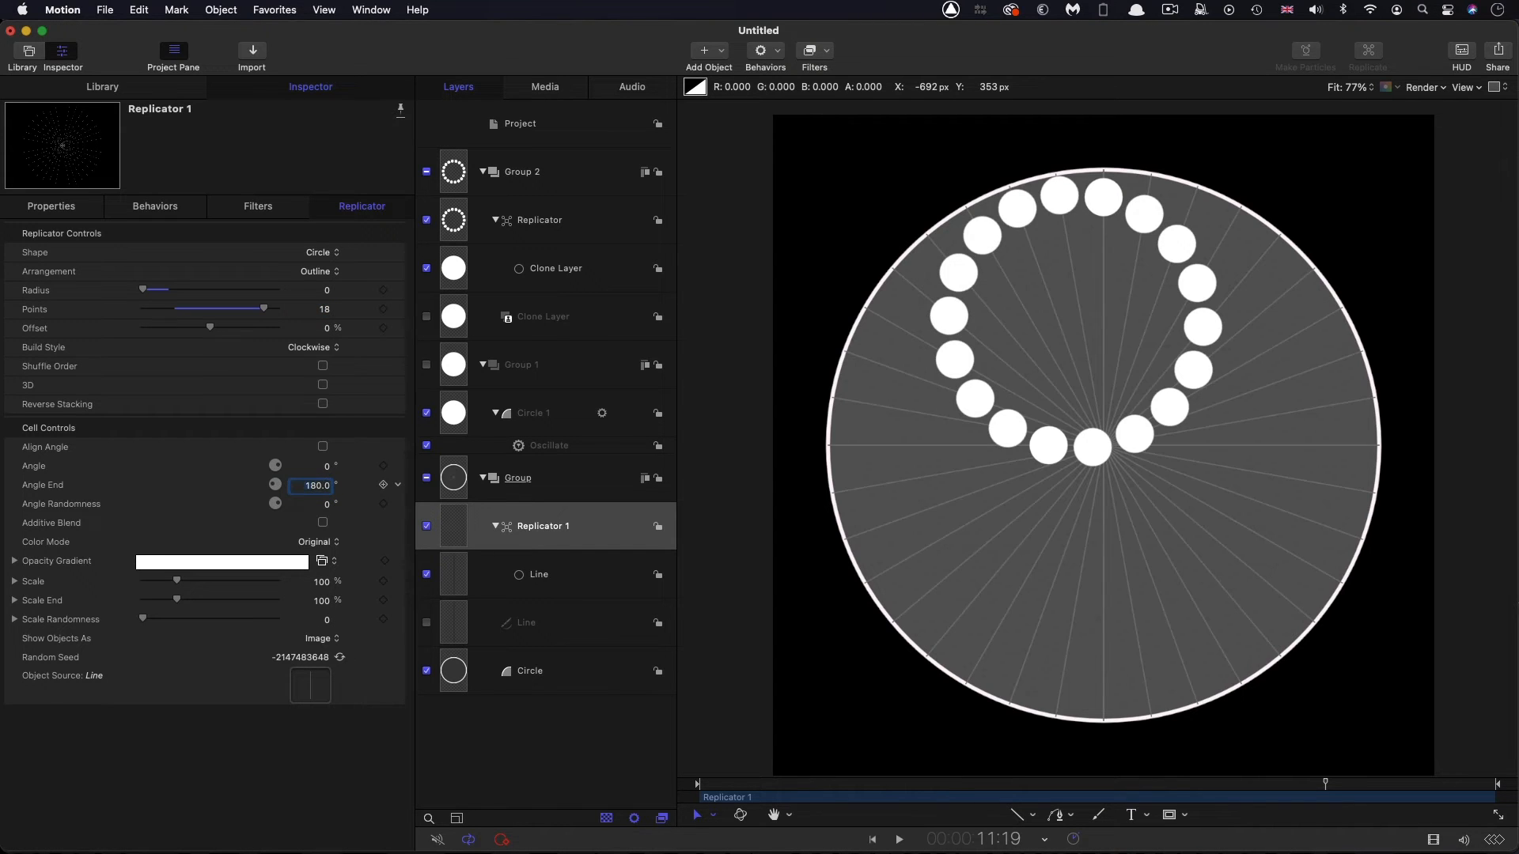
Step: Mark the play range out point at 12:00
left_click_drag(888, 787, 1337, 813)
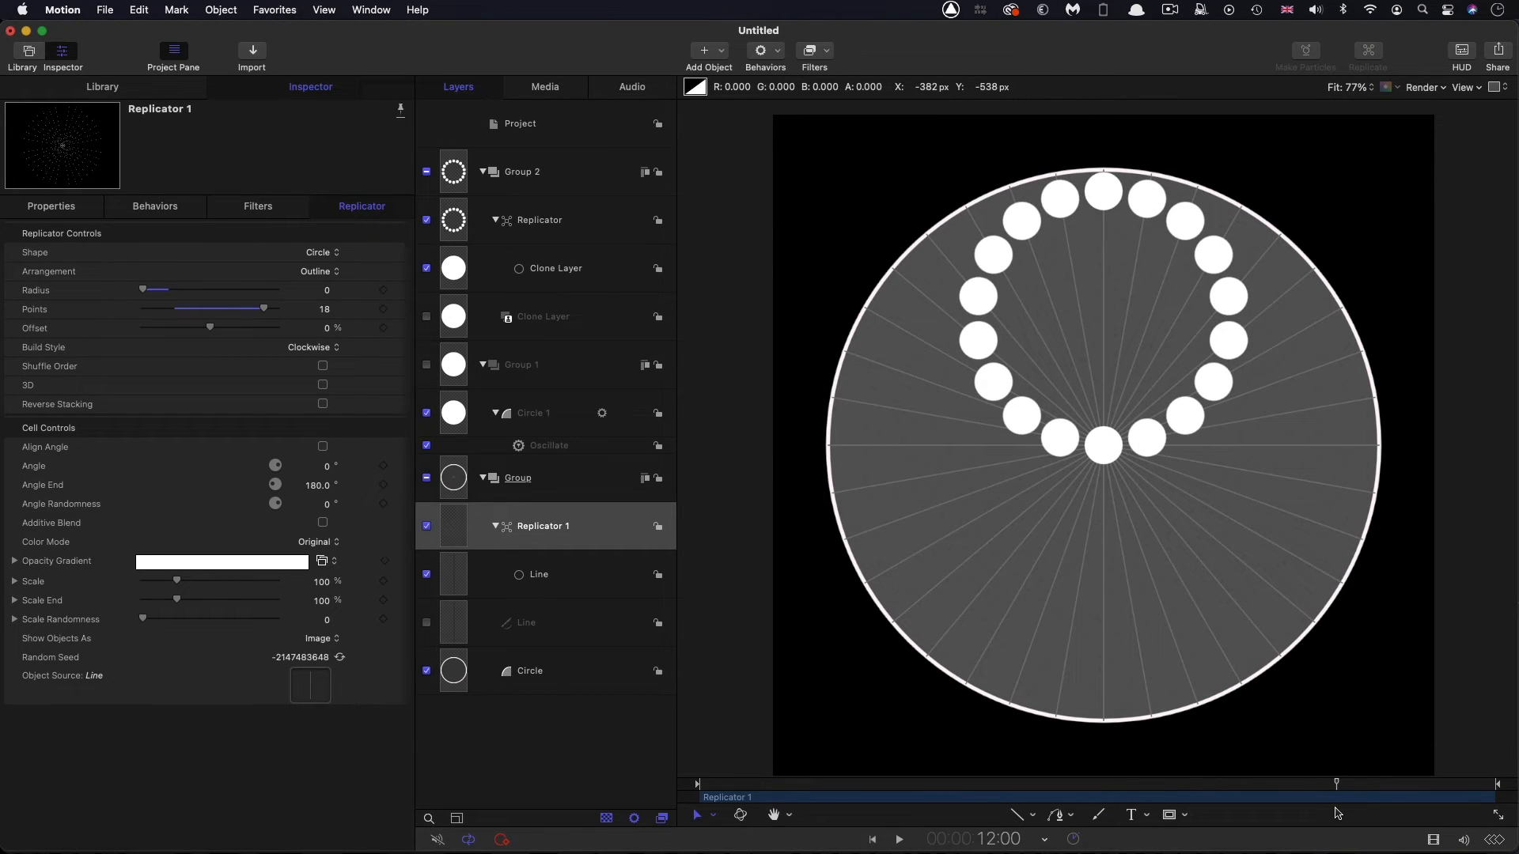
left_click(187, 8)
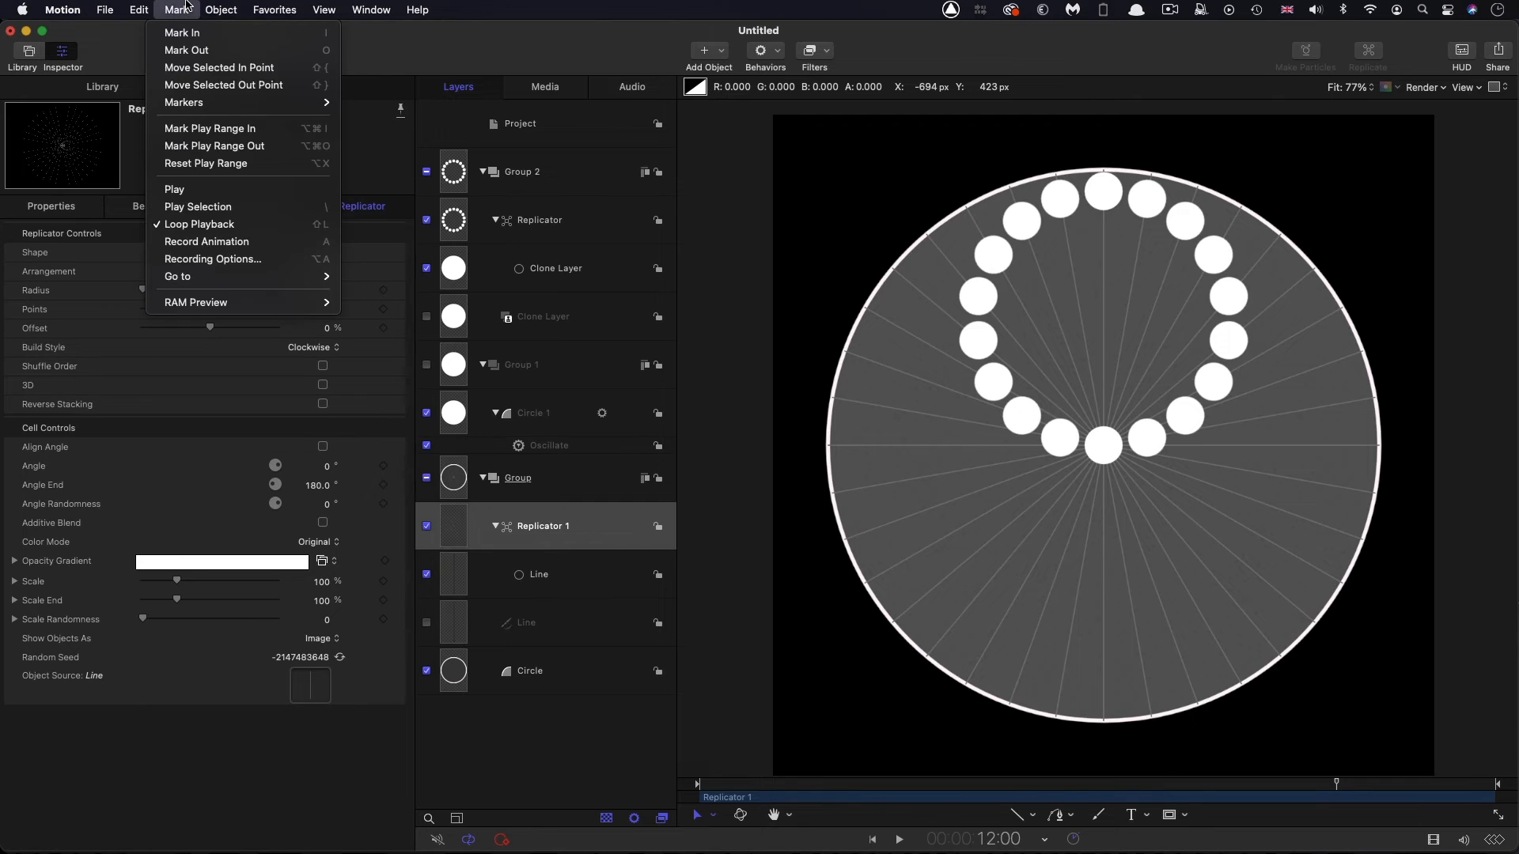
left_click(238, 146)
Step: Add a keyframe to the Oscillate behavior's Speed at 3:00
mouse_move(1298, 785)
left_mouse_down()
mouse_move(1330, 789)
mouse_move(730, 793)
mouse_move(967, 796)
left_mouse_up()
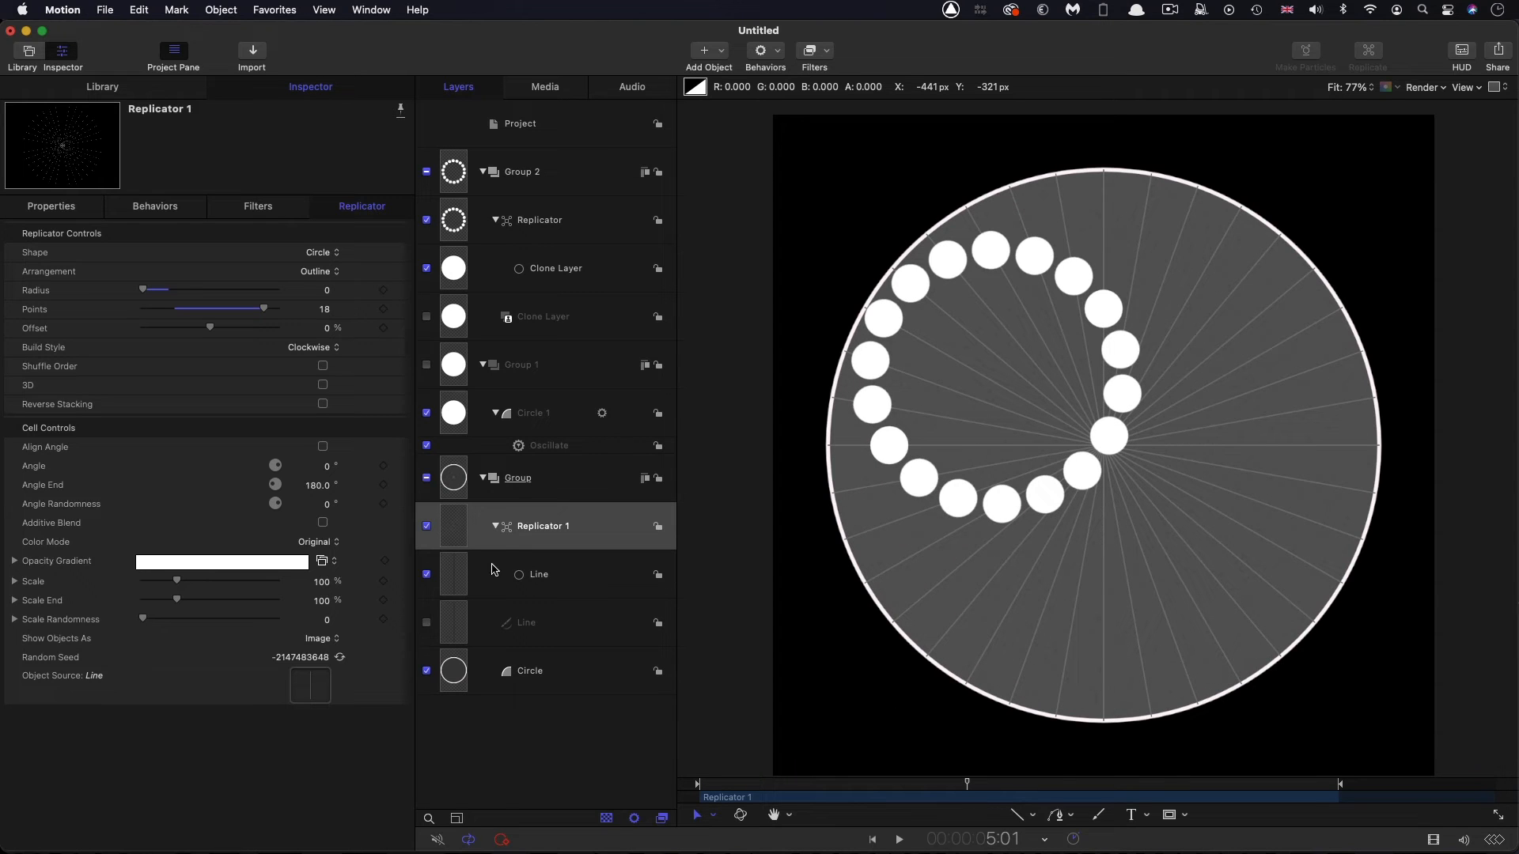
left_click(520, 449)
mouse_move(876, 789)
left_mouse_down()
mouse_move(831, 786)
mouse_move(858, 788)
left_mouse_up()
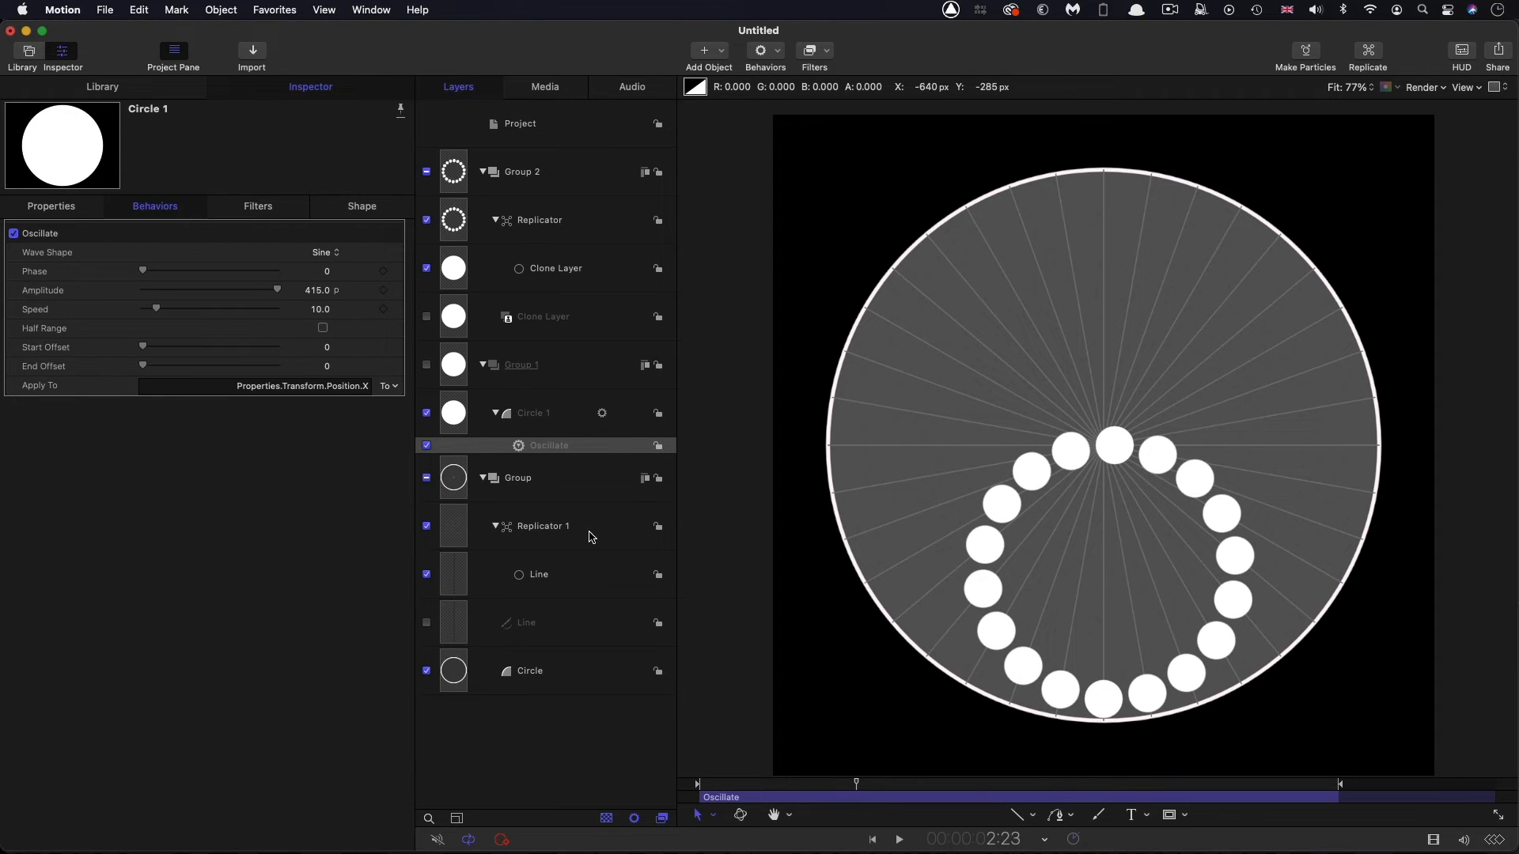
key("Right")
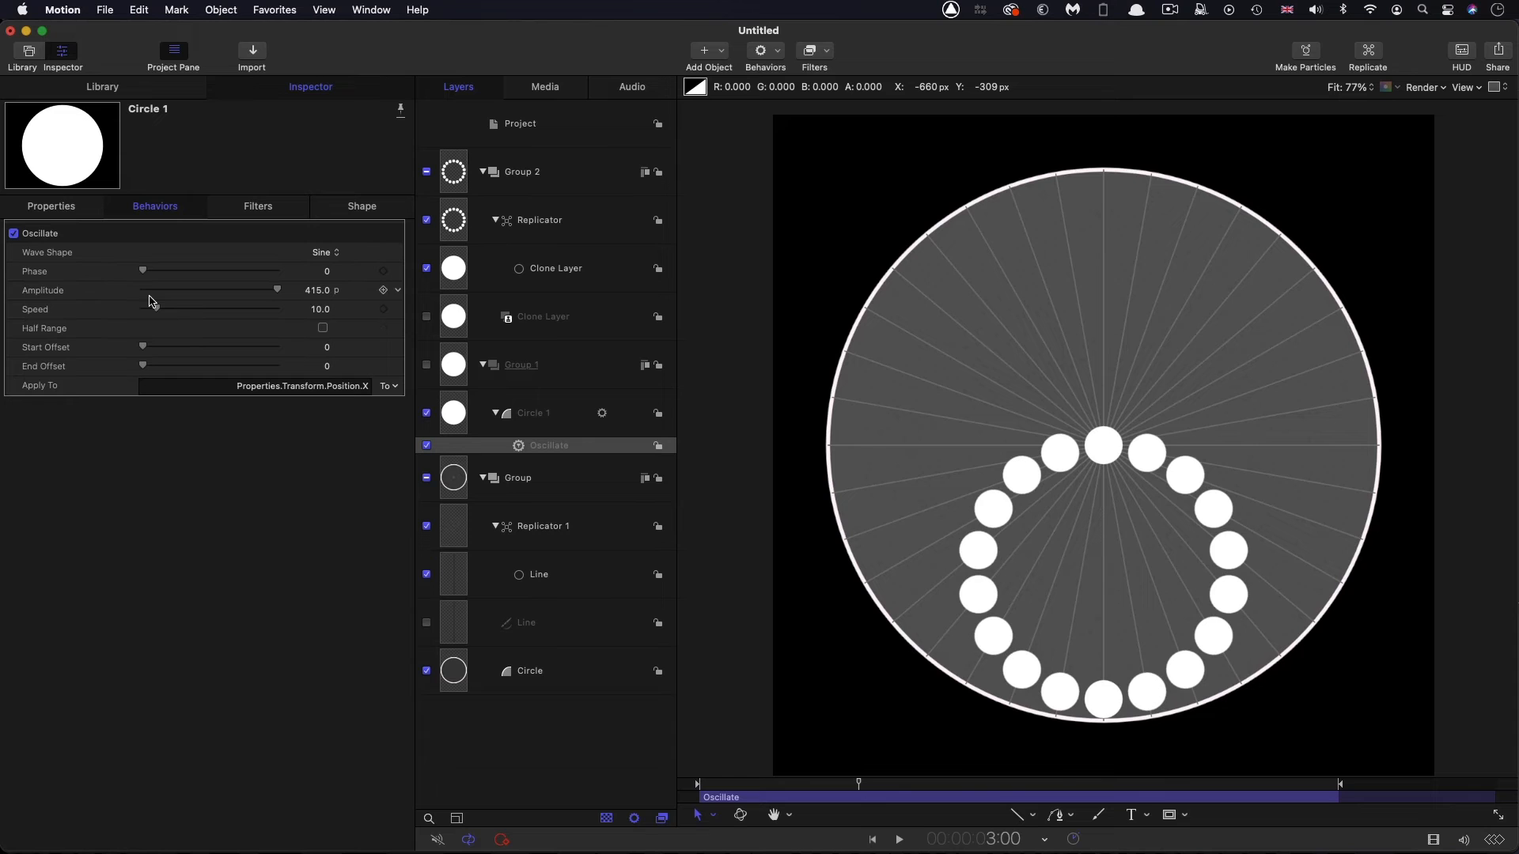
left_click(382, 309)
Step: Set the Oscillate behavior's Speed to 25 at the first frame and play back the animation
left_click_drag(845, 785, 552, 793)
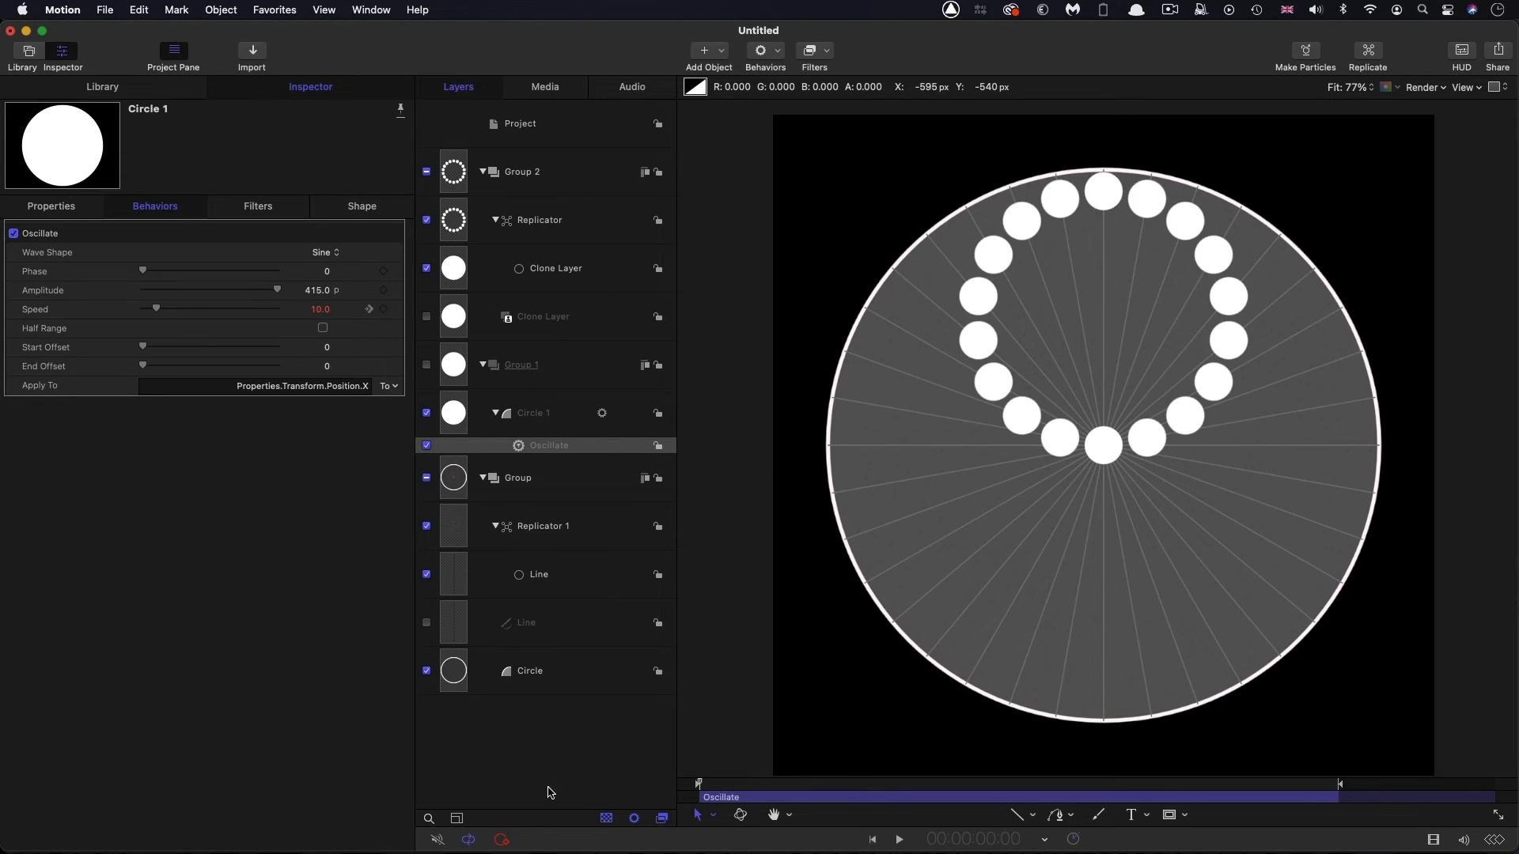
double_click(318, 310)
type("25")
key("Return")
key("space")
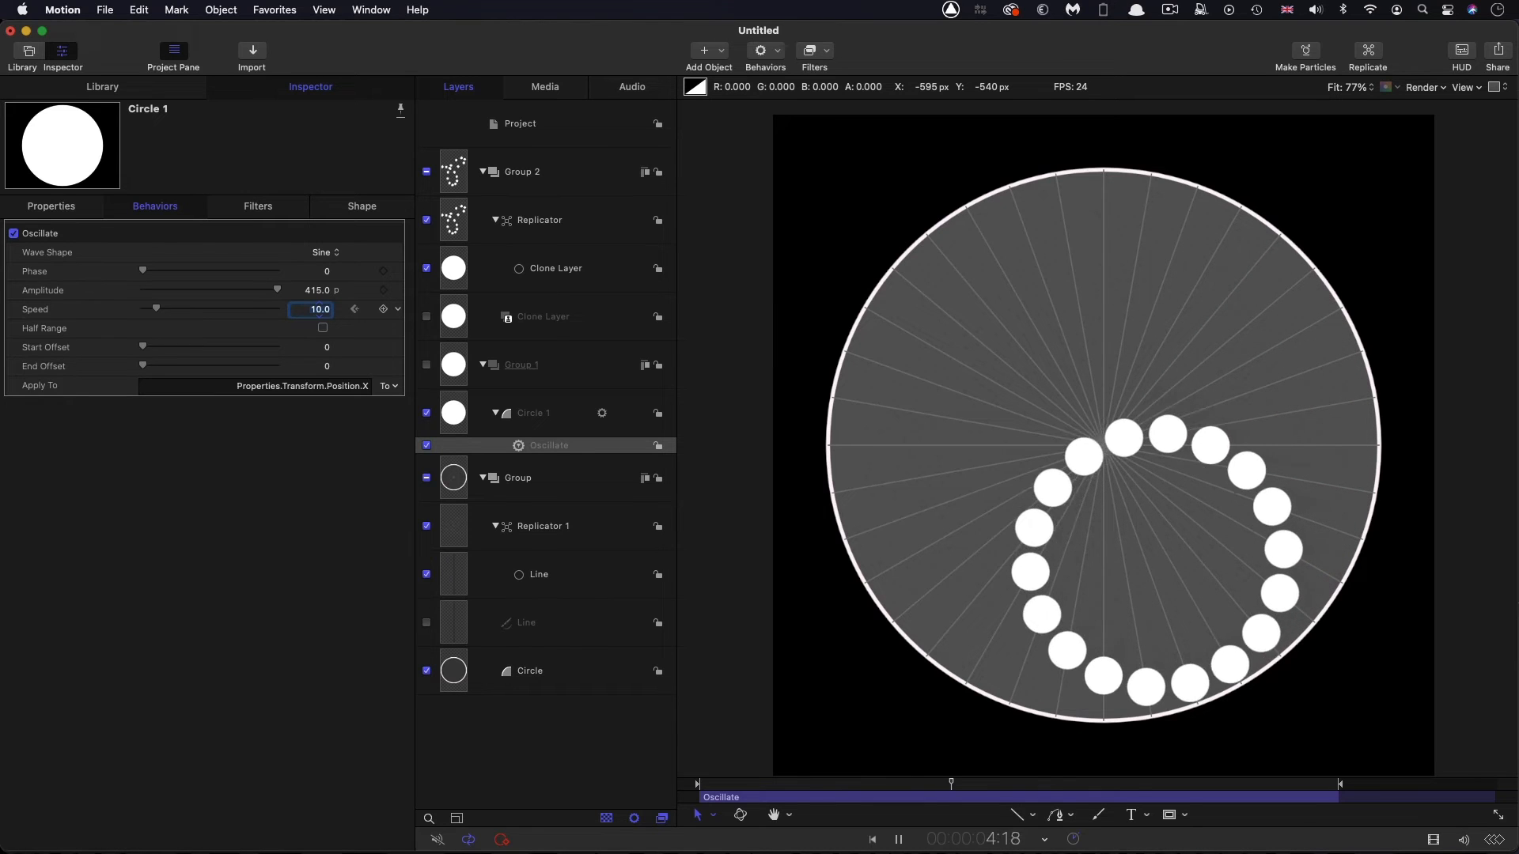
Step: Switch to Soulver to examine the calculation of the frame offset from framerate, points and speed
key("super+Tab")
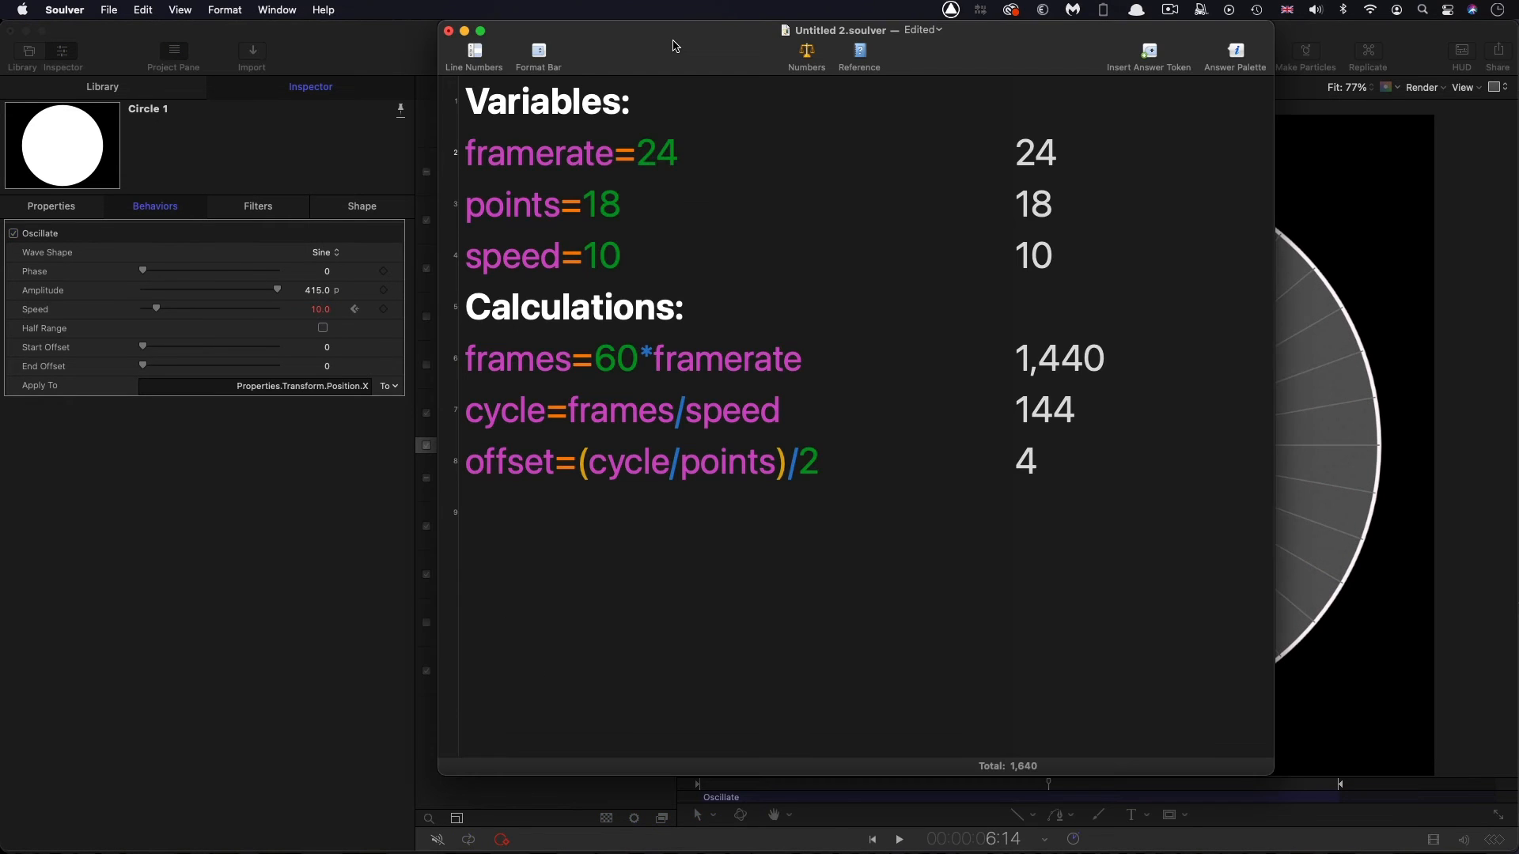